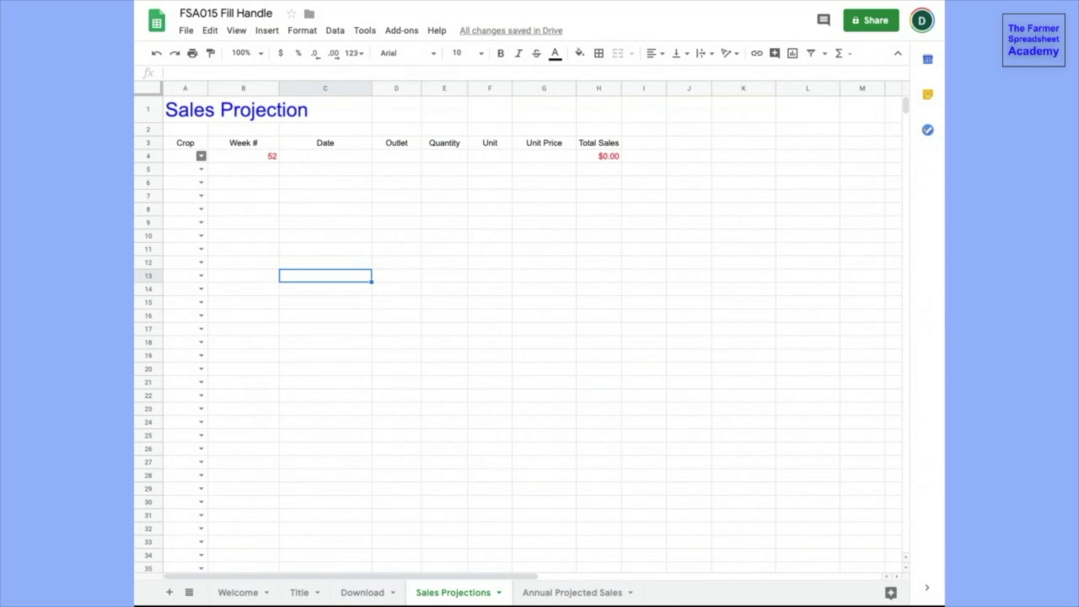
# - Choose Lettuce as the crop in cell A4 and reopen that cell's crop list
pyautogui.click(201, 158)
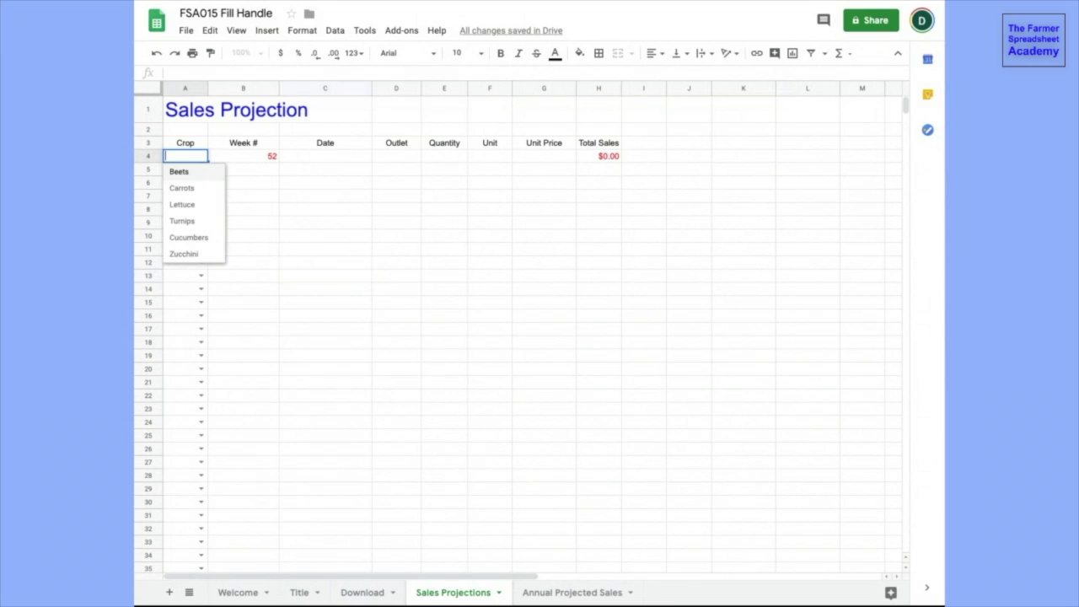
pyautogui.click(199, 204)
pyautogui.click(201, 157)
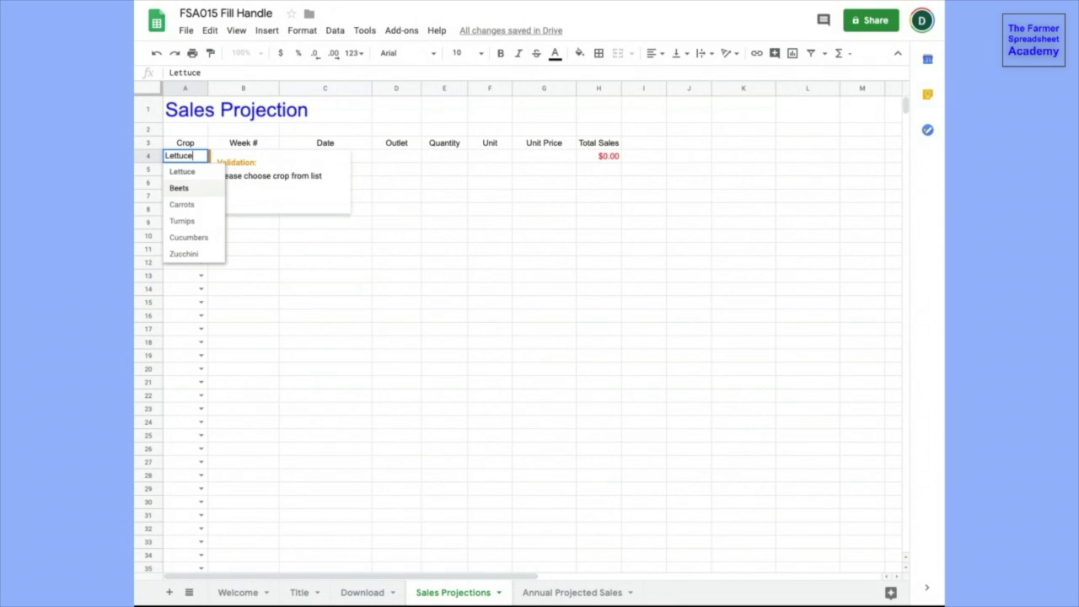
# - Review the crop names on the Annual Projected Sales sheet and return to the Sales Projections sheet
pyautogui.click(573, 592)
pyautogui.moveTo(209, 173); pyautogui.dragTo(189, 300)
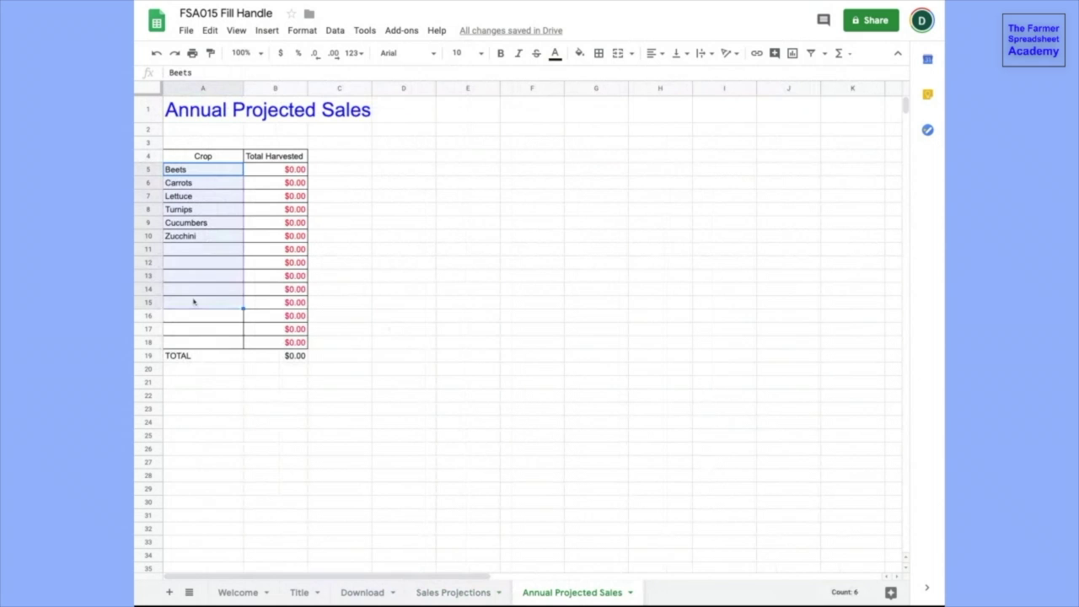
pyautogui.click(456, 592)
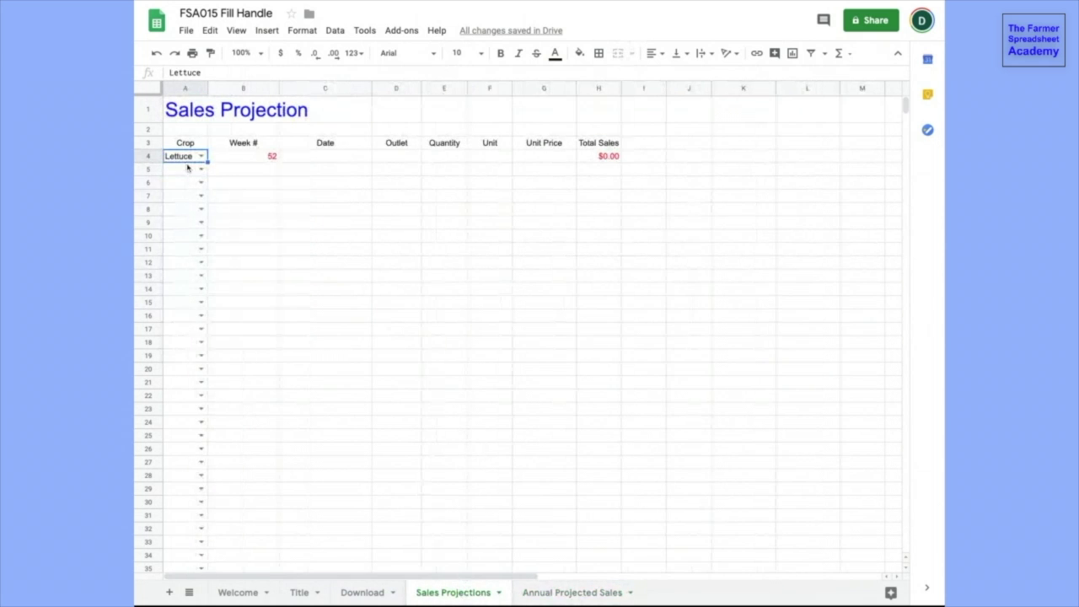
# - Enter 7/6 as the lettuce row's date in C4 and check the week number formula beside it
pyautogui.click(393, 174)
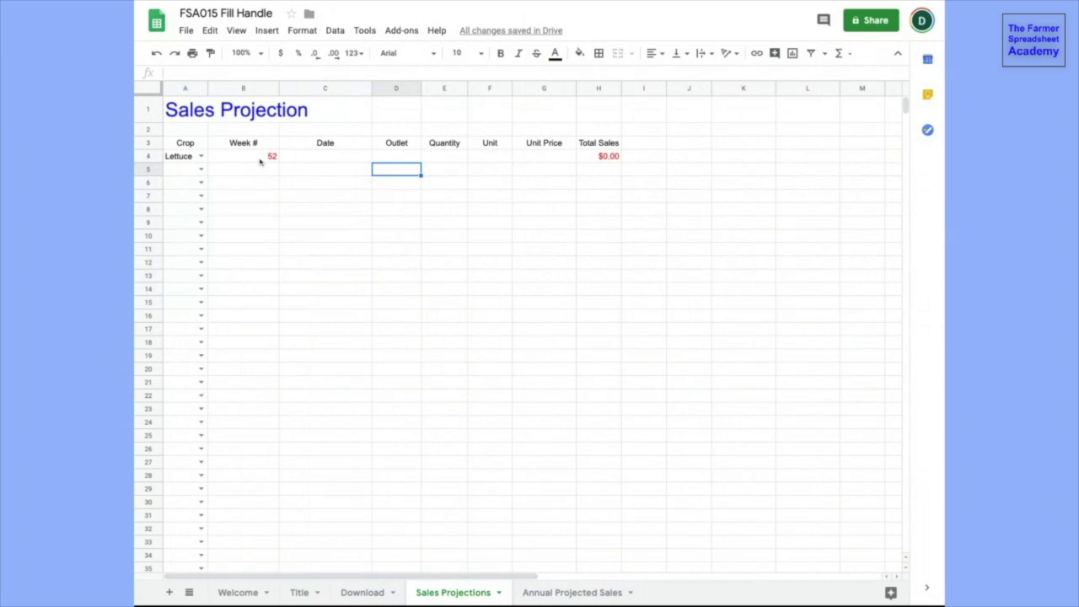
pyautogui.click(330, 161)
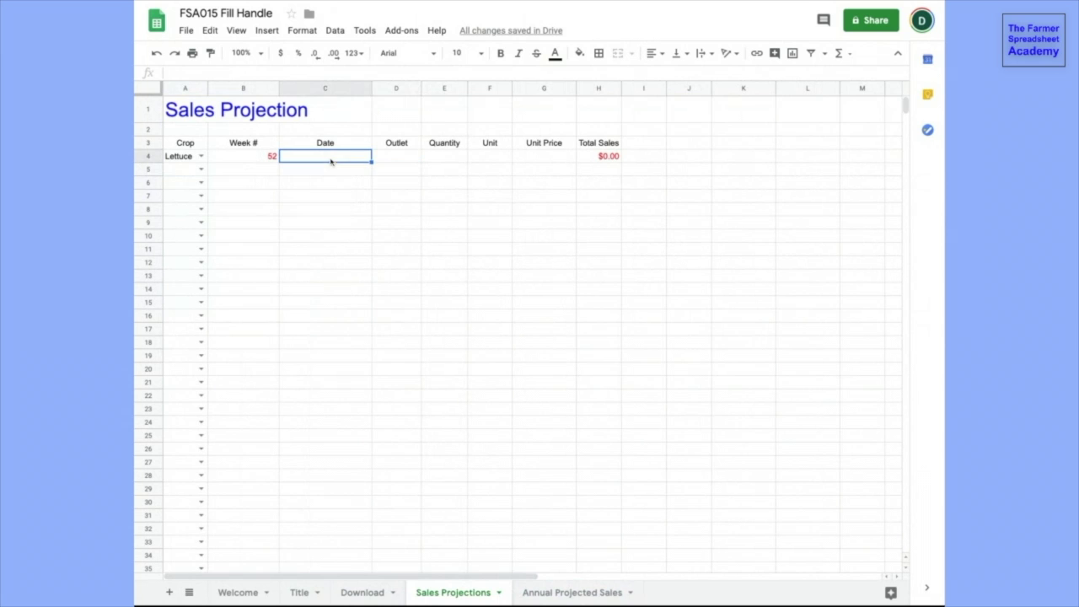
pyautogui.write('7/6')
pyautogui.press('Return')
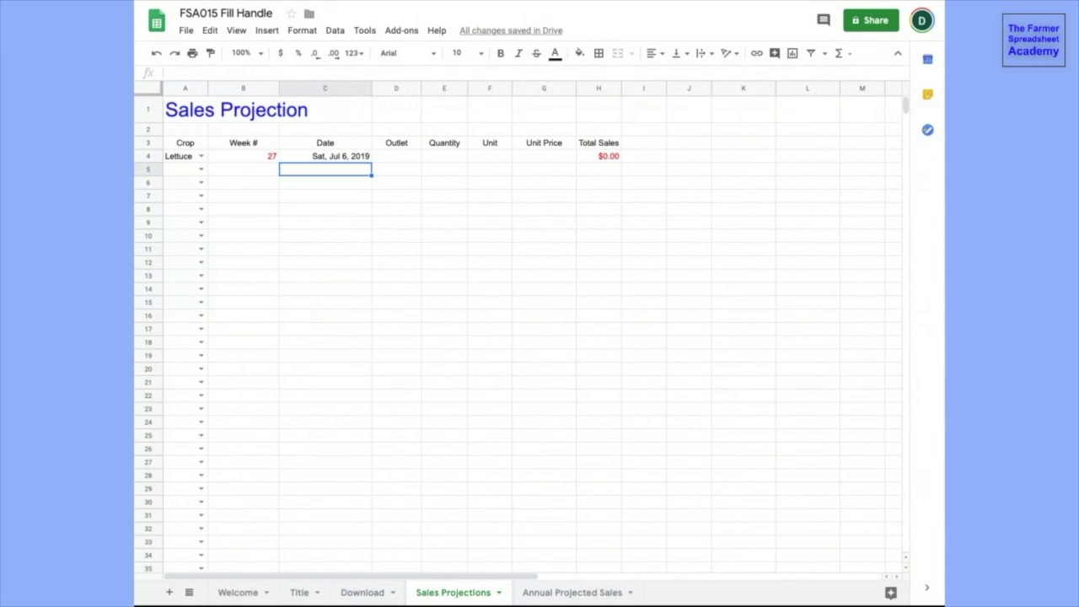
pyautogui.click(259, 157)
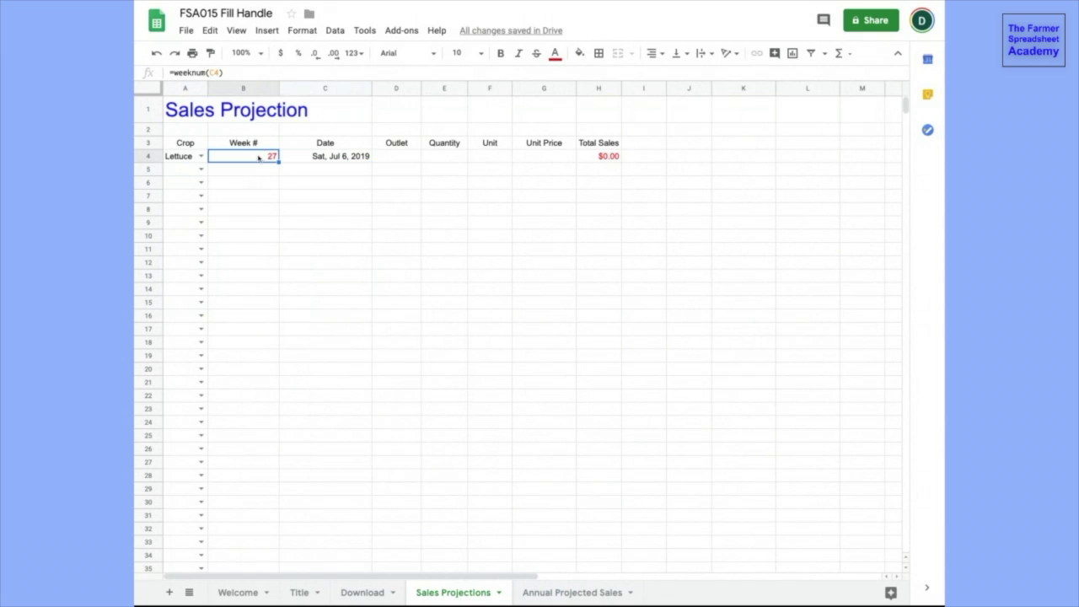
pyautogui.click(313, 157)
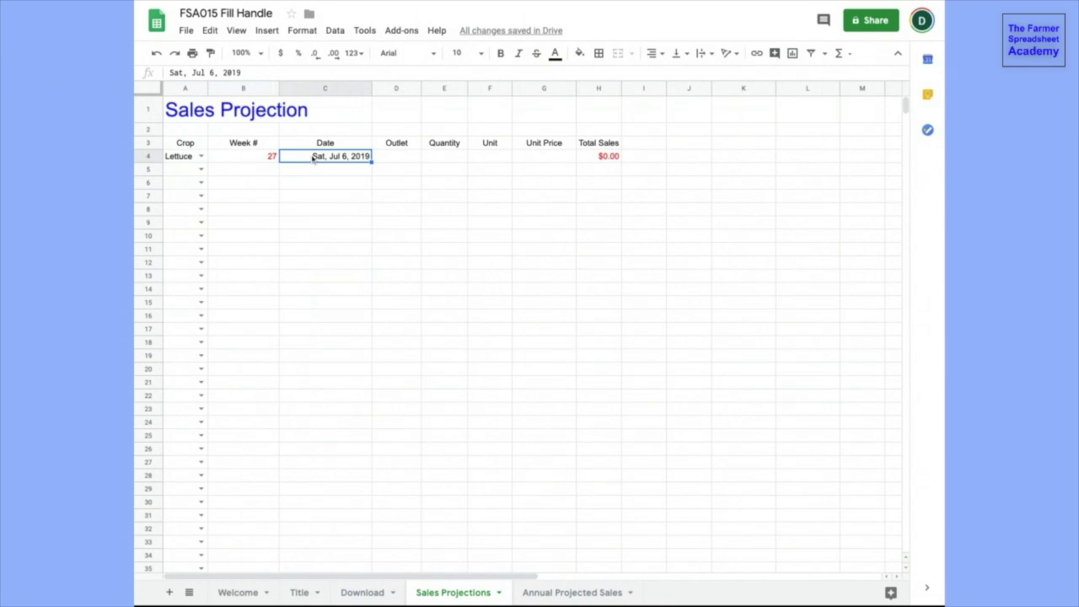
# - Complete the lettuce row with outlet Market, quantity 100, unit "units" and unit price 3
pyautogui.click(388, 162)
pyautogui.write('Market')
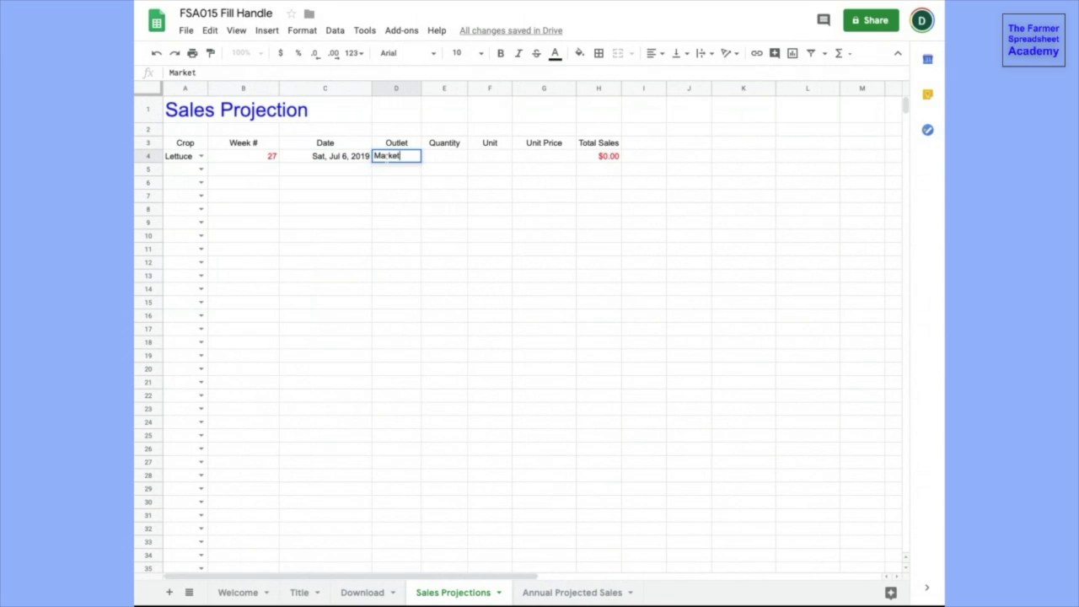
pyautogui.press('Tab')
pyautogui.write('100')
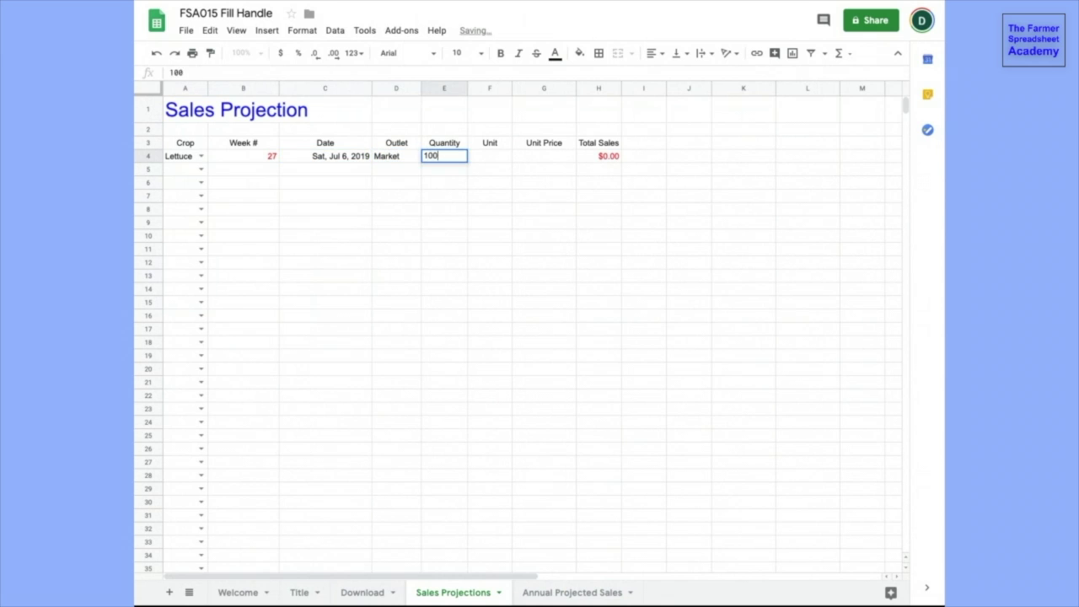
pyautogui.press('Tab')
pyautogui.write('units')
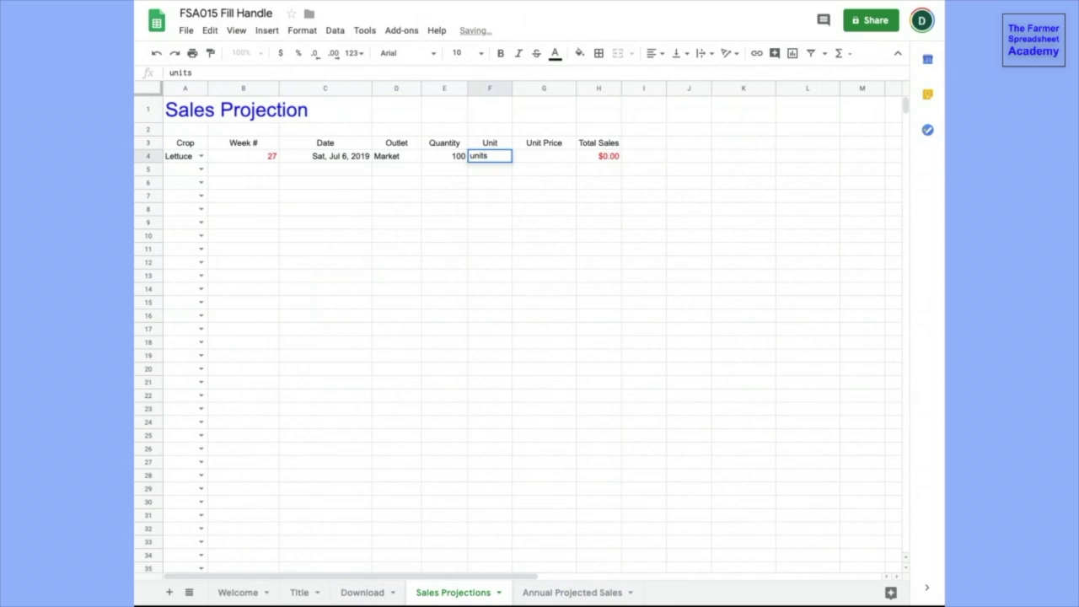
pyautogui.press('Tab')
pyautogui.write('3')
pyautogui.press('Tab')
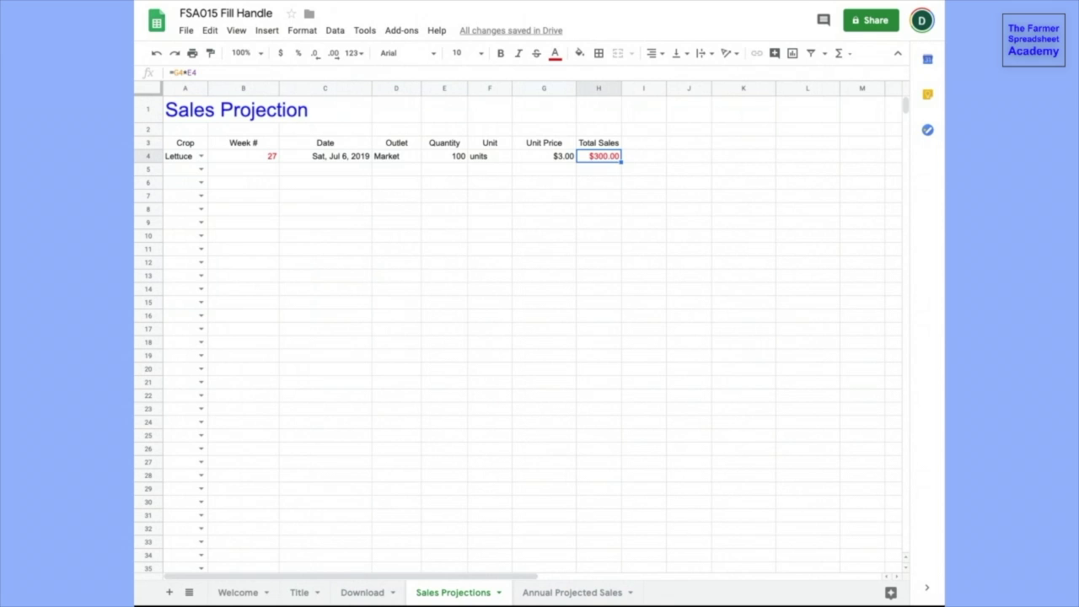
# - Inspect the Lettuce total and its formula on the Annual Projected Sales sheet, and return to Sales Projections
pyautogui.click(574, 593)
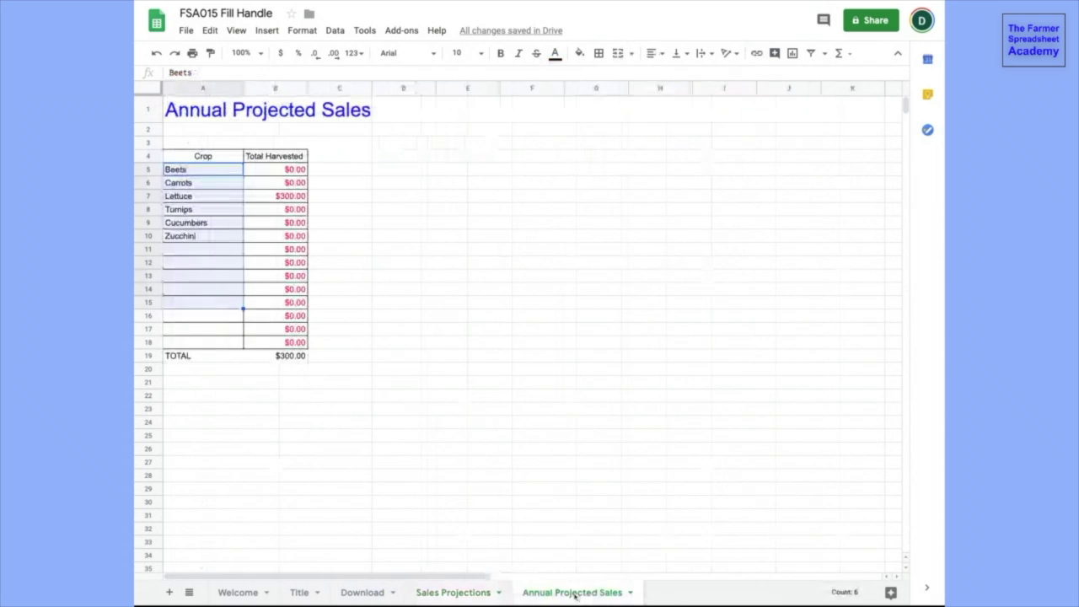
pyautogui.click(379, 396)
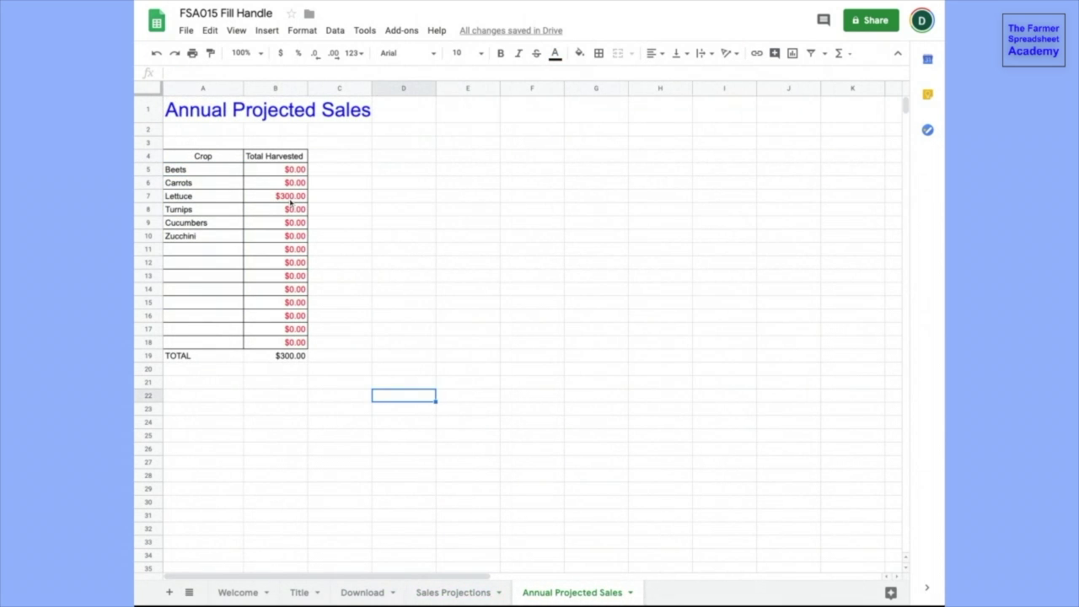
pyautogui.click(231, 198)
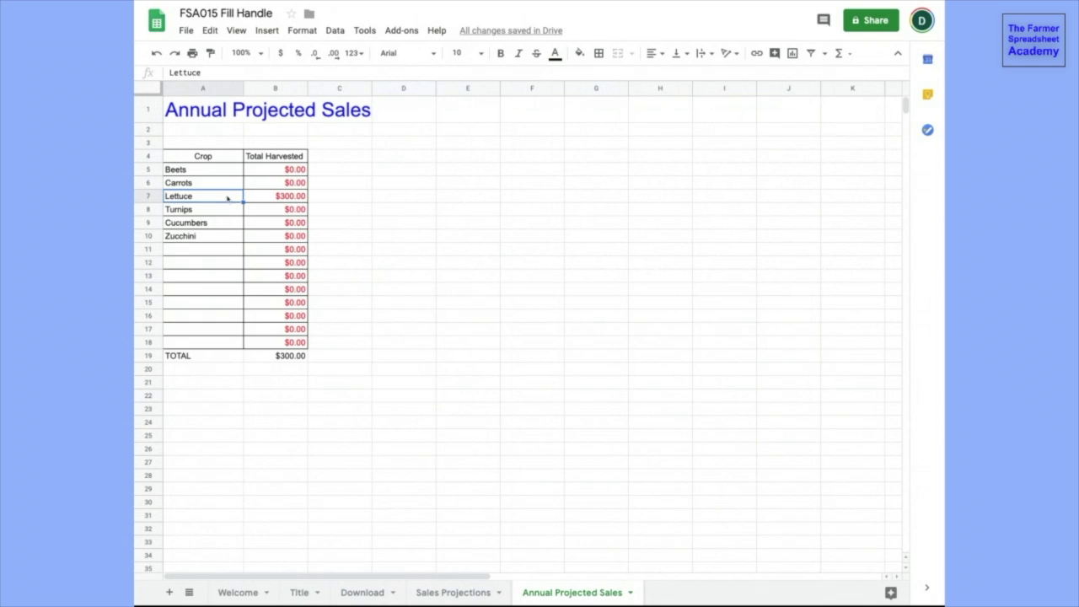
pyautogui.click(299, 199)
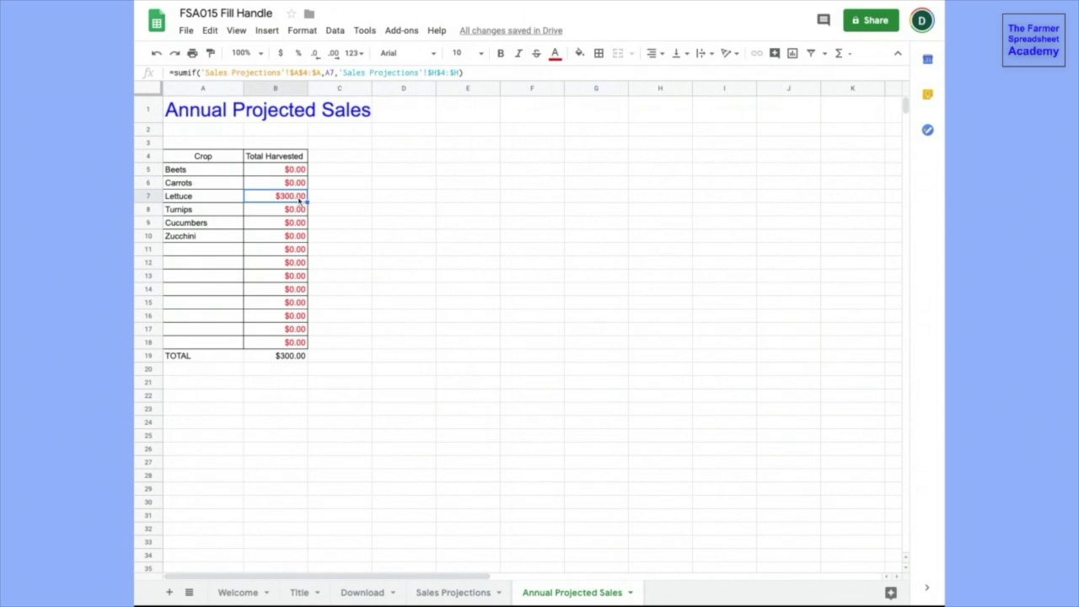
pyautogui.hotkey('ctrl', 'shift', 'pageup')
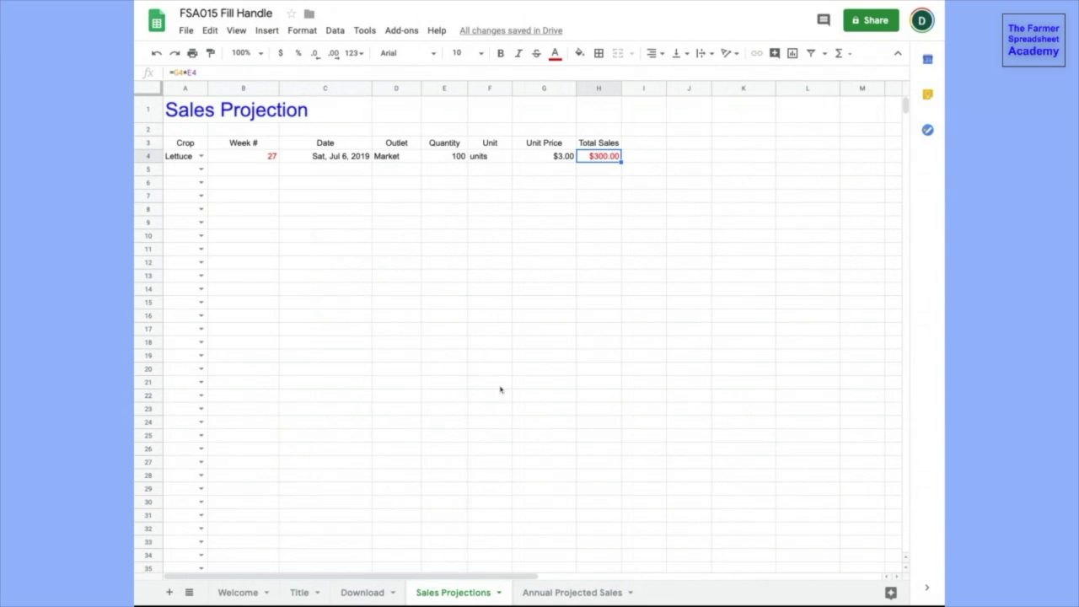
# - Fill the Lettuce crop and the week number formula from row 4 down to row 18
pyautogui.click(183, 157)
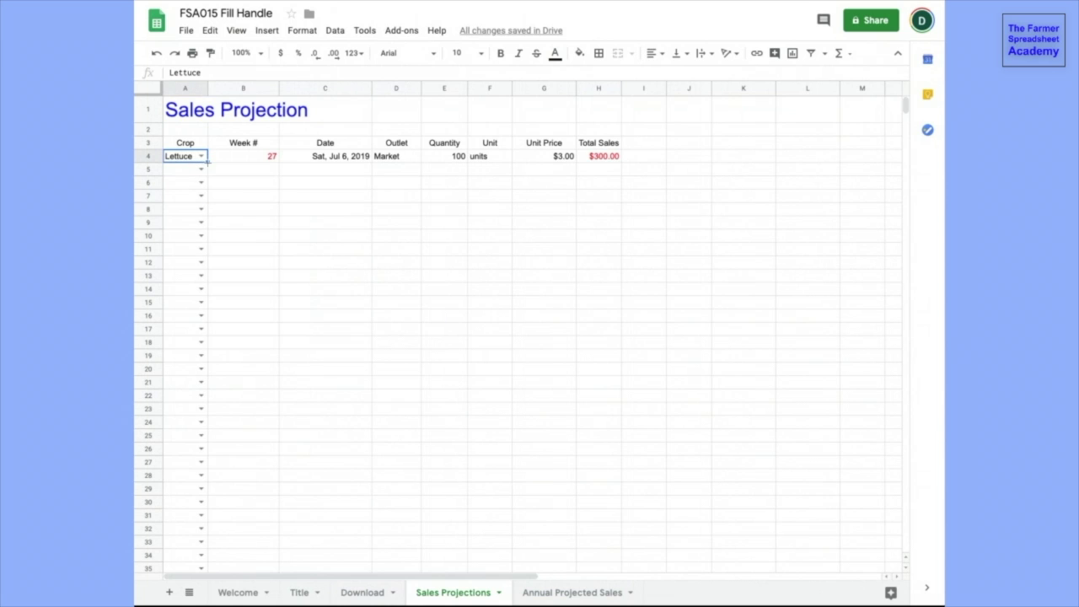
pyautogui.moveTo(206, 161); pyautogui.dragTo(207, 347)
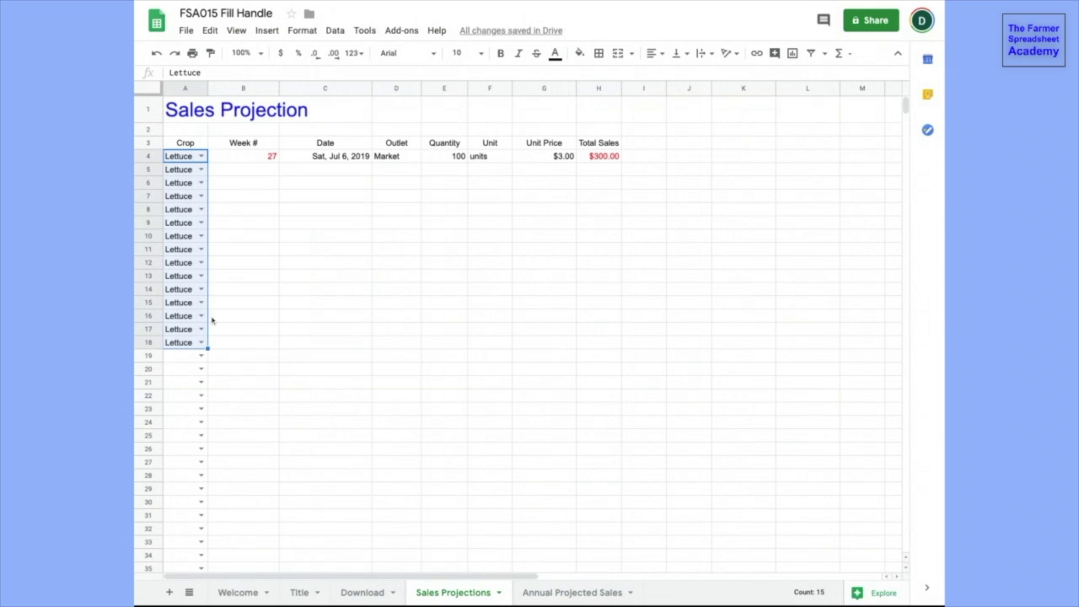
pyautogui.click(262, 159)
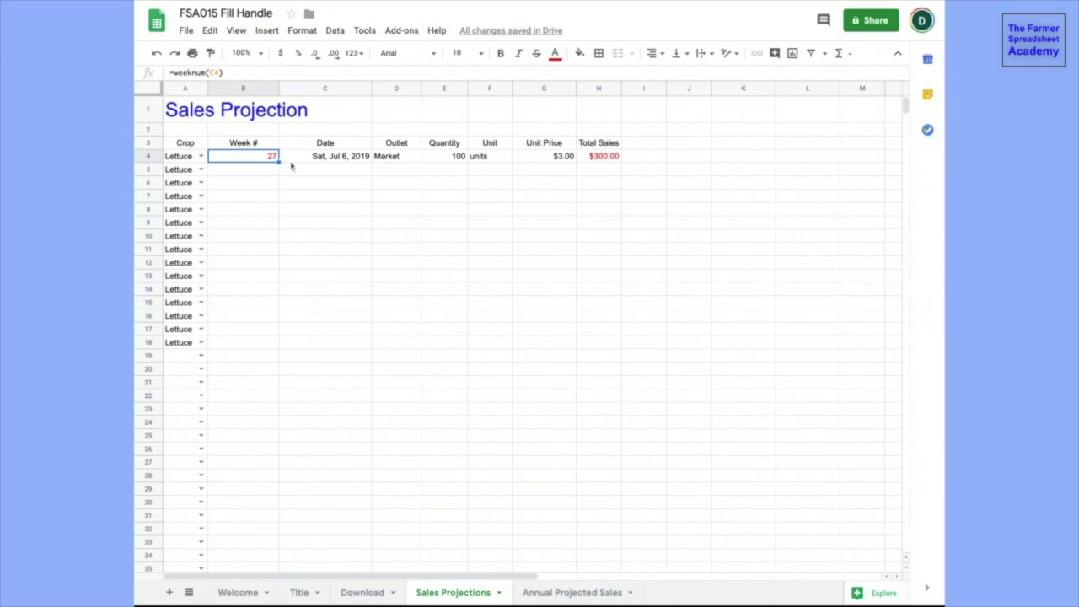
pyautogui.doubleClick(278, 160)
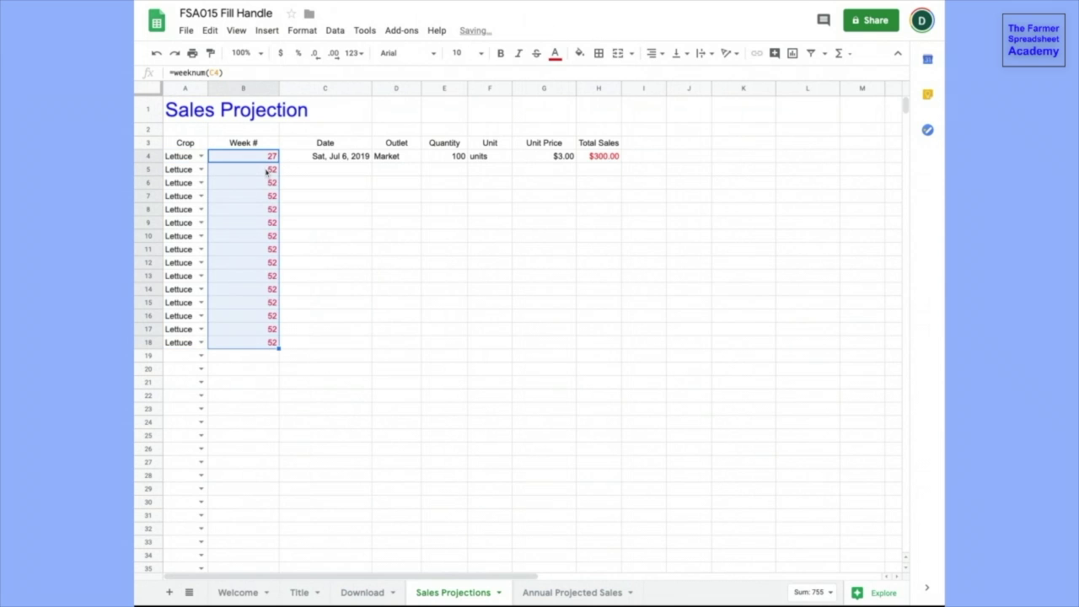
# - Compare the week number and date cells in rows 4 and 5, and enter 7-13 as the date in C5
pyautogui.click(262, 159)
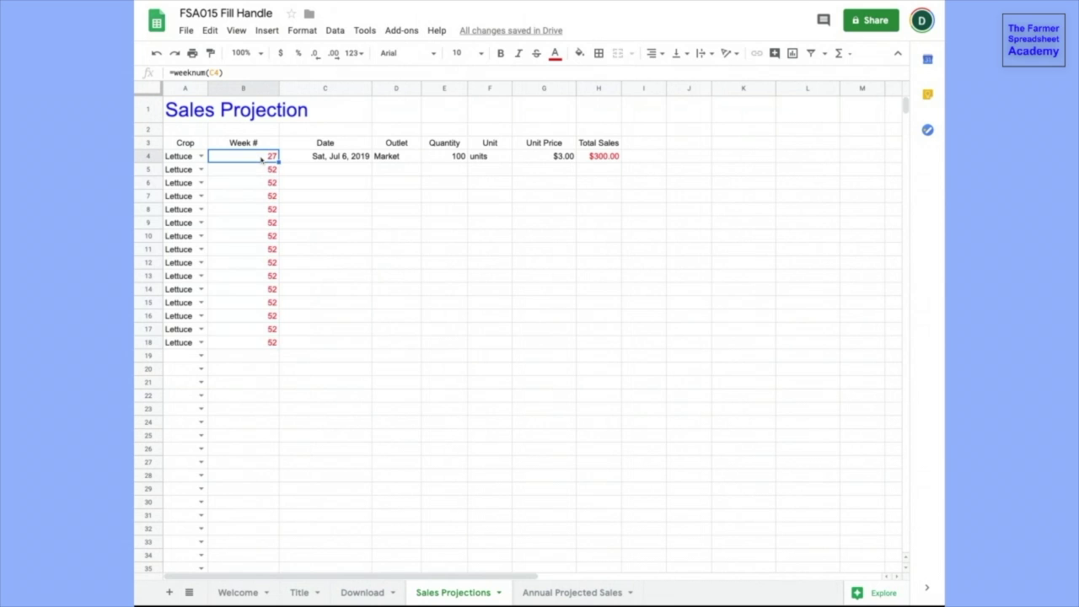
pyautogui.click(332, 159)
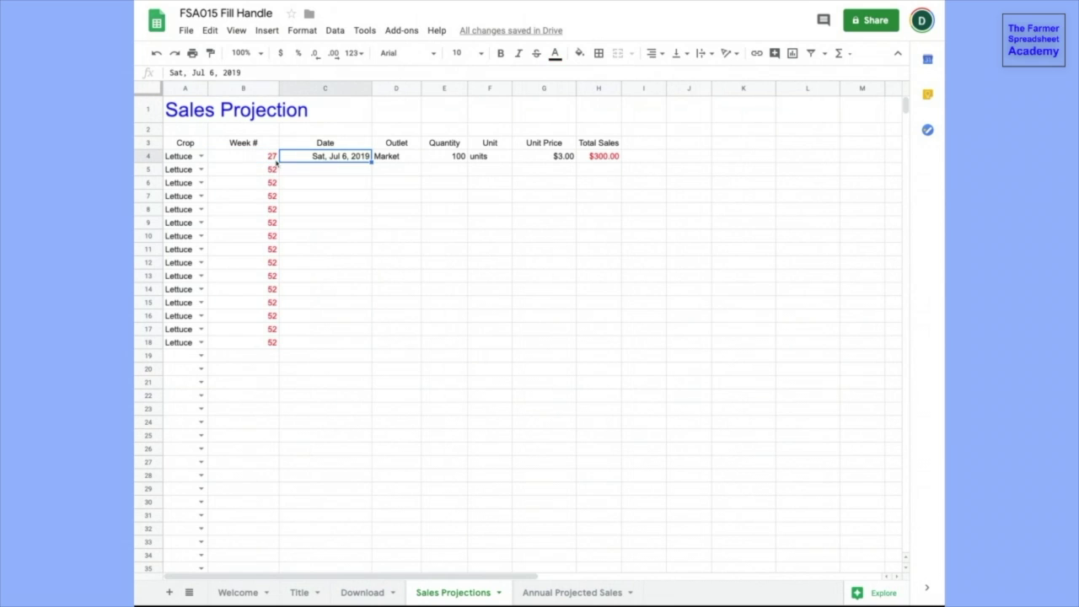
pyautogui.click(271, 170)
pyautogui.click(337, 173)
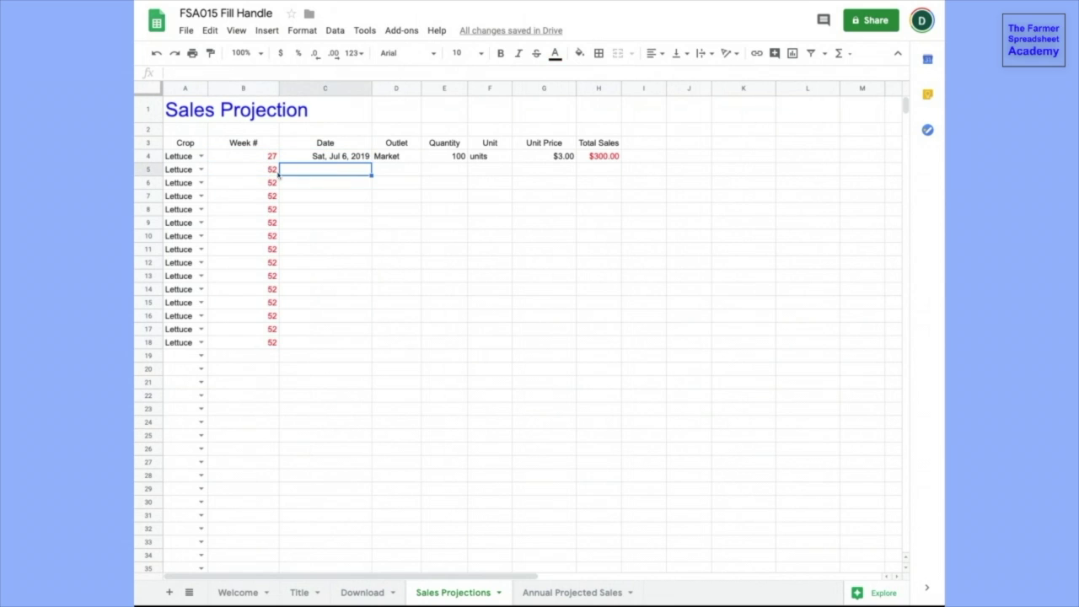
pyautogui.click(272, 170)
pyautogui.hotkey('ctrl', 'shift', 'Down')
pyautogui.click(336, 170)
pyautogui.write('=C4+7')
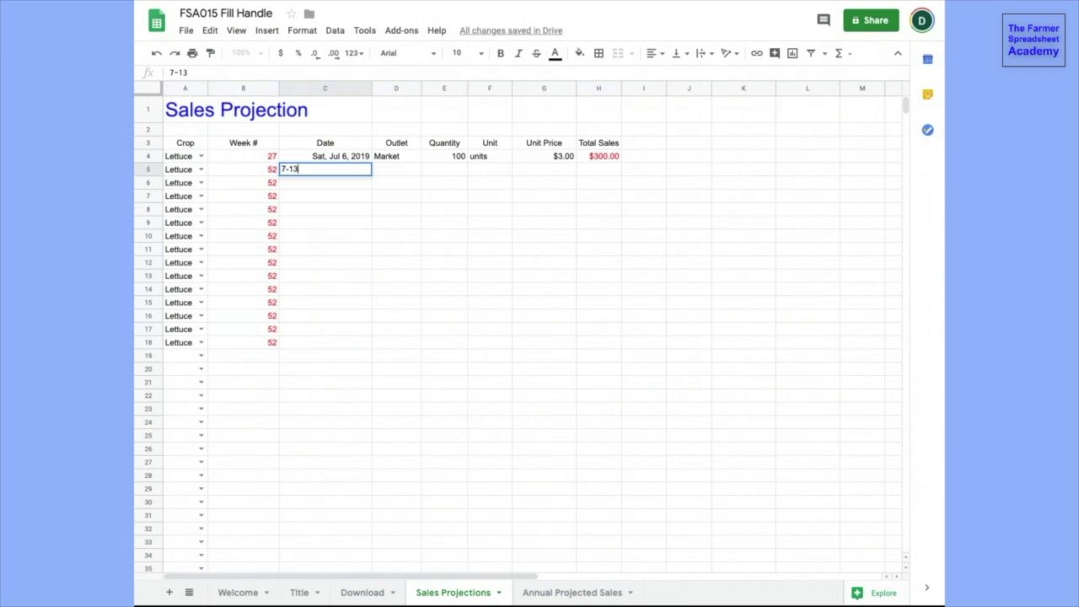
pyautogui.press('Return')
pyautogui.click(257, 170)
# - Fill the Market outlet from D4 down to D18
pyautogui.click(396, 157)
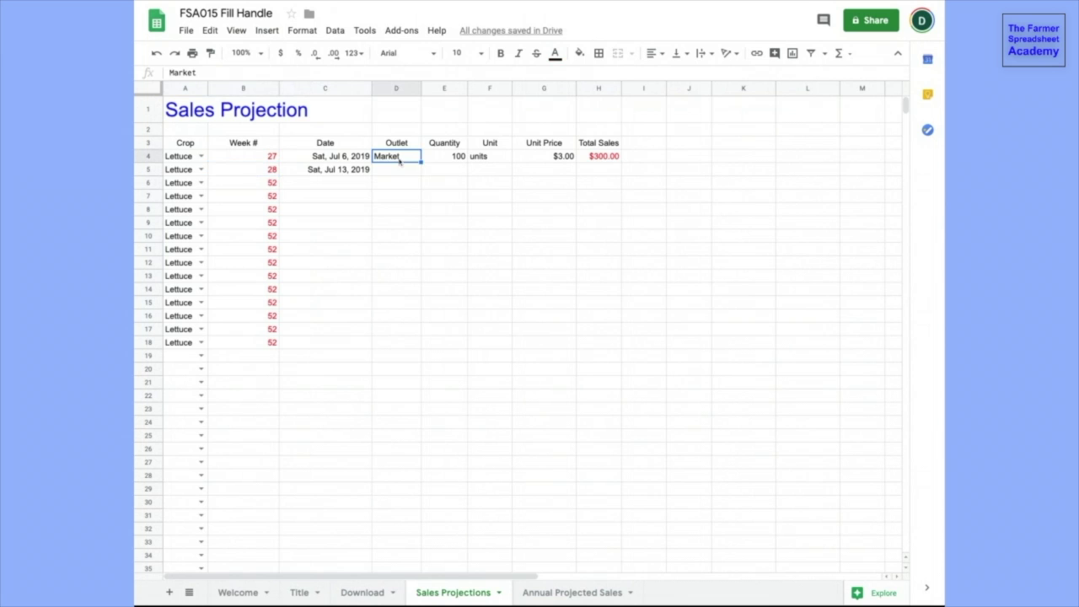
pyautogui.moveTo(421, 162); pyautogui.dragTo(417, 341)
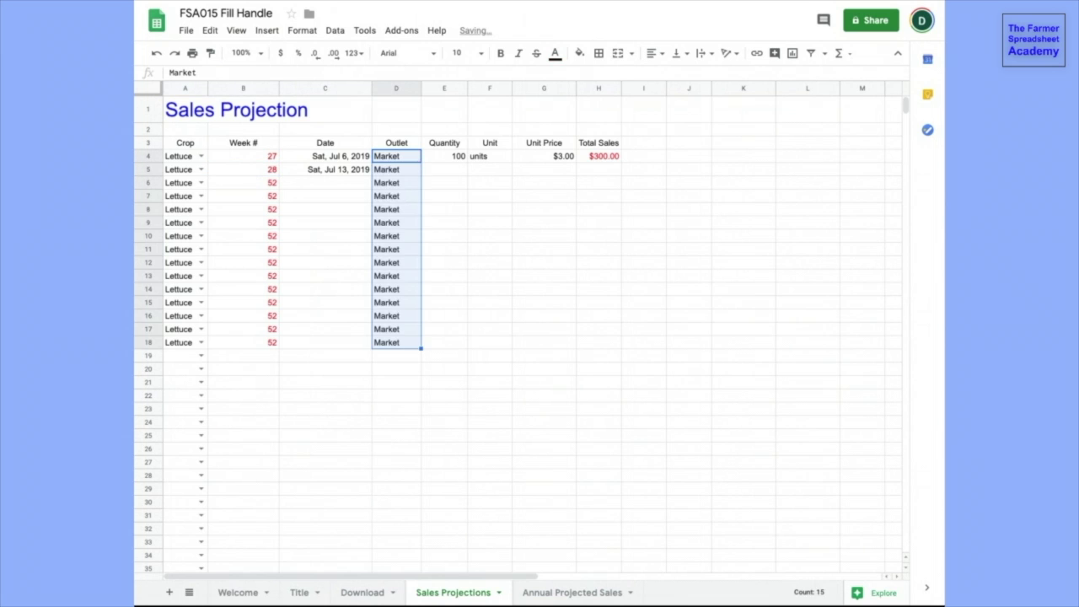
# - Fill the quantity 100 from E4 down to E18, and clear the copied quantities beneath E4
pyautogui.click(463, 156)
pyautogui.moveTo(468, 163); pyautogui.dragTo(458, 350)
pyautogui.click(463, 159)
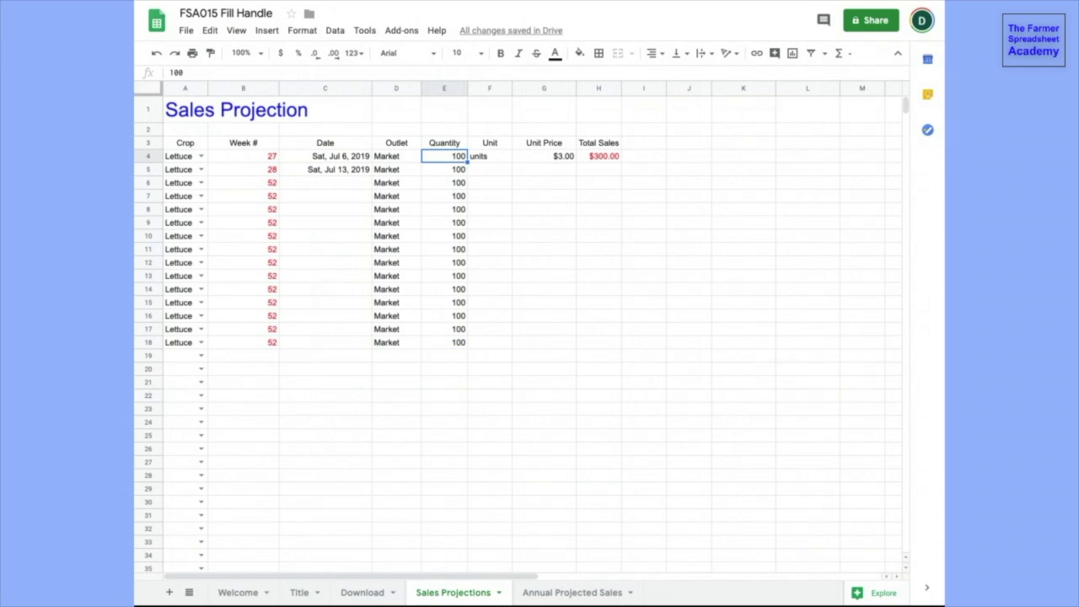
pyautogui.press('Down')
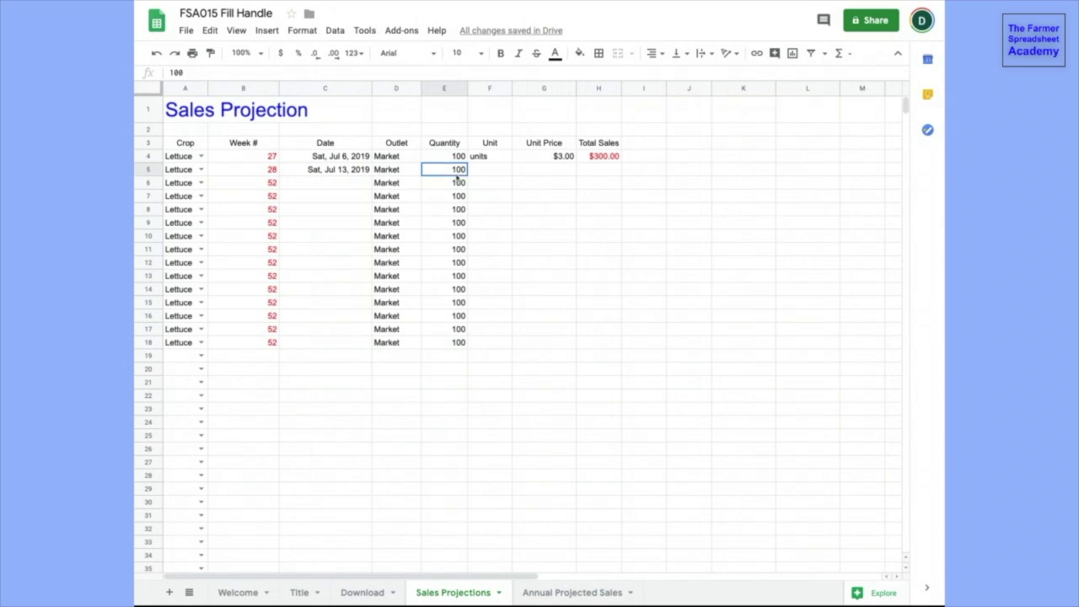
pyautogui.hotkey('ctrl', 'shift', 'Down')
pyautogui.press('Delete')
# - Enter 101 in E5, try extending the 100 and 101 series down to E13, and undo both changes
pyautogui.click(458, 158)
pyautogui.press('Down')
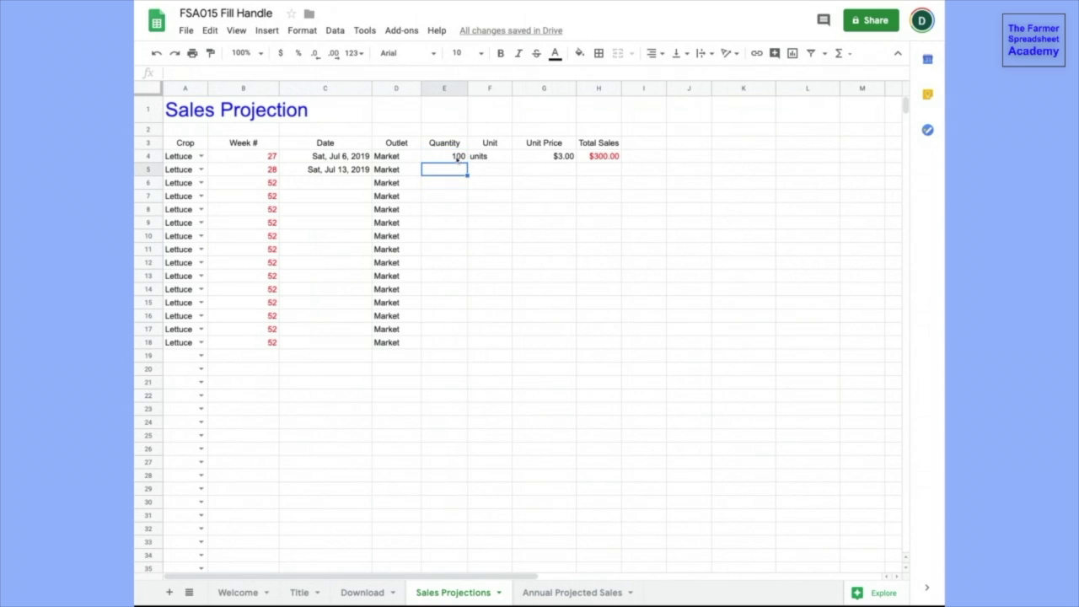
pyautogui.write('101a')
pyautogui.press('BackSpace')
pyautogui.press('Return')
pyautogui.moveTo(447, 157); pyautogui.dragTo(467, 280)
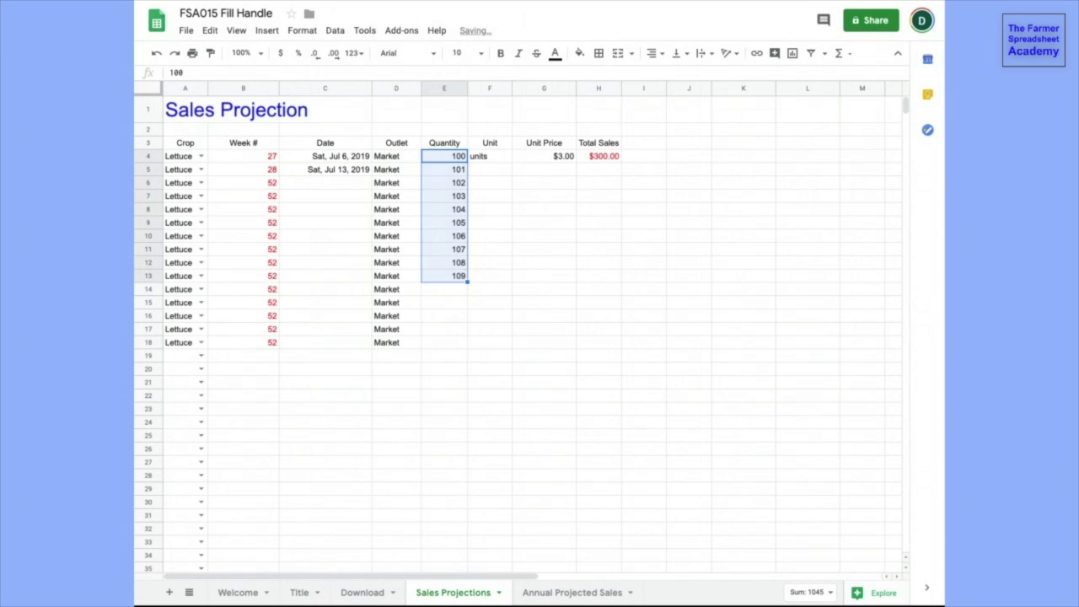
pyautogui.hotkey('ctrl', 'z')
pyautogui.hotkey('ctrl', 'z')
# - Extend the weekly date series from the two dates in C4:C5 down to C18
pyautogui.click(355, 159)
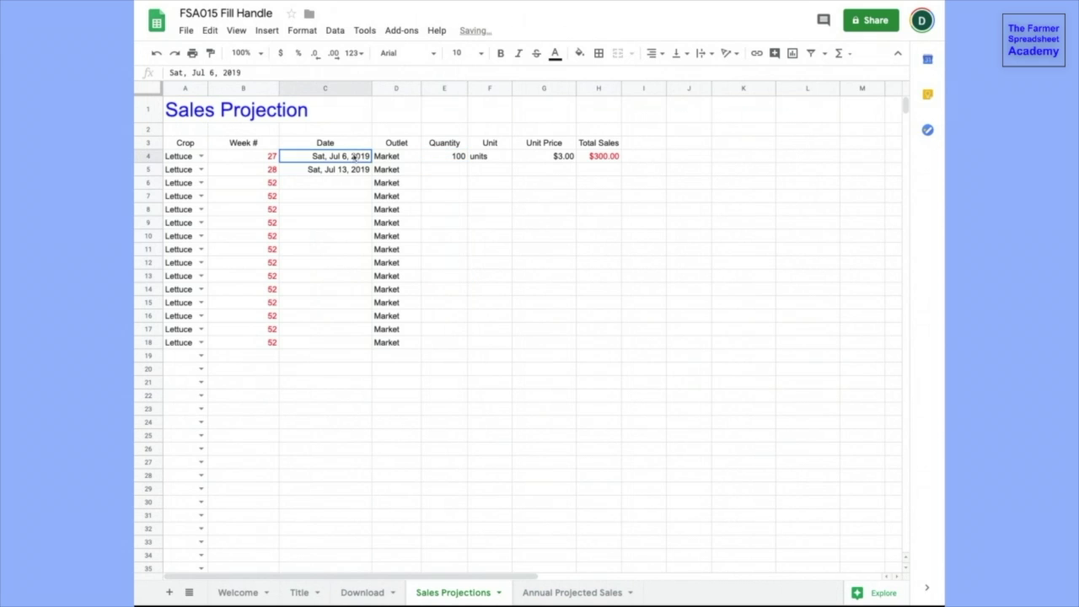
pyautogui.hotkey('shift', 'Down')
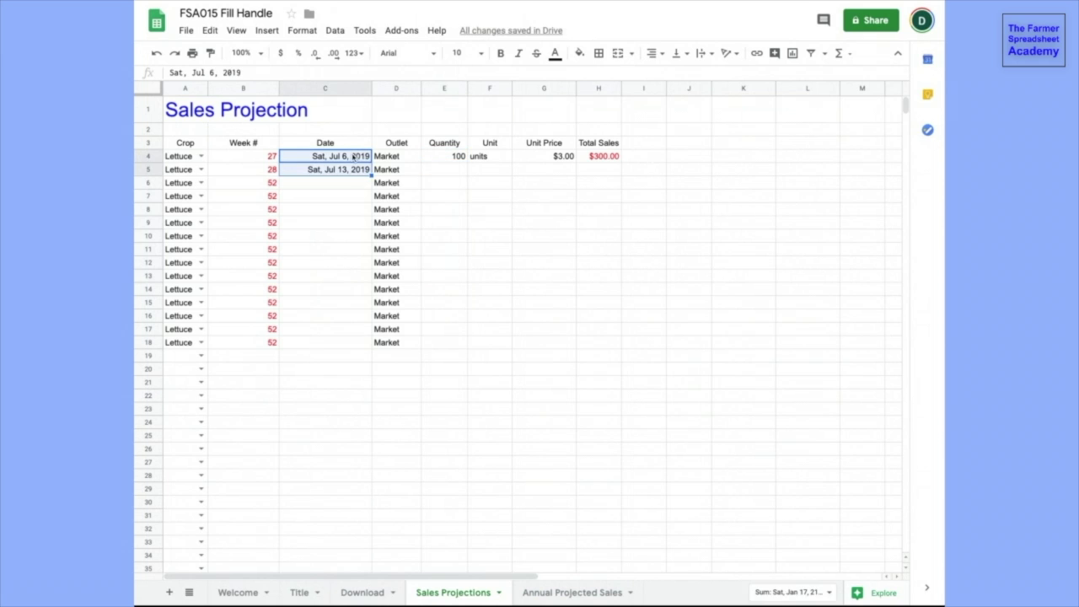
pyautogui.click(353, 158)
pyautogui.click(346, 174)
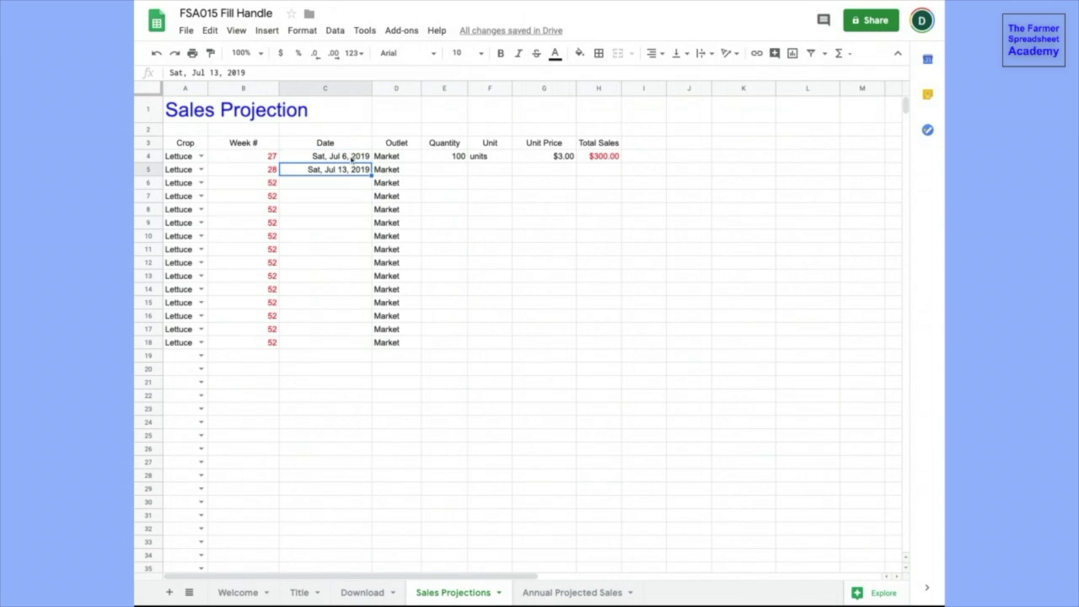
pyautogui.click(352, 161)
pyautogui.moveTo(362, 164); pyautogui.dragTo(357, 354)
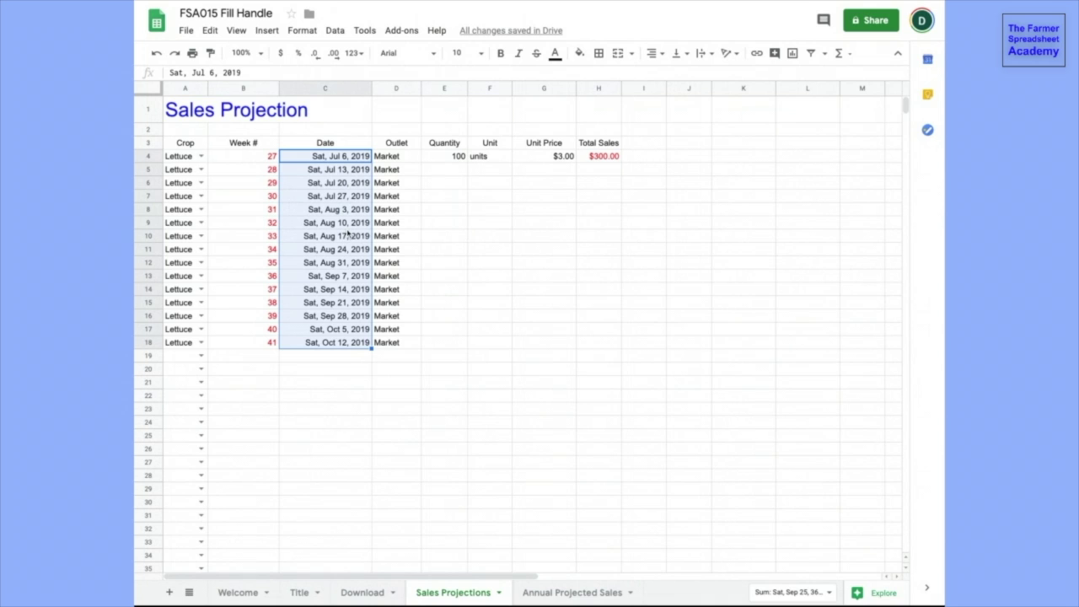
pyautogui.click(500, 202)
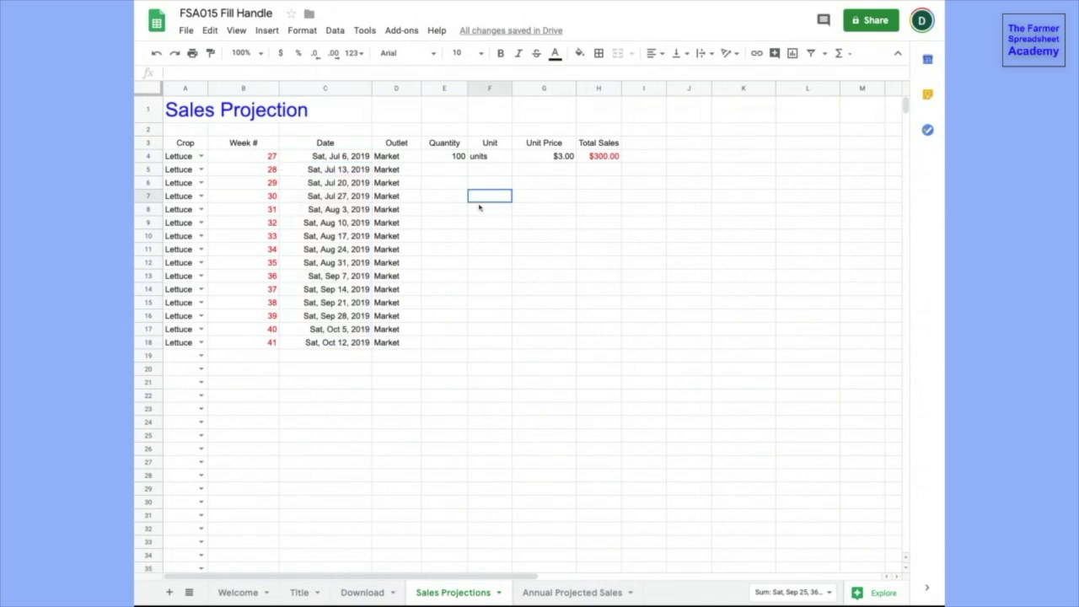
# - Re-enter 7-13 in C5 and fill the quantity, unit, unit price and total sales from row 4 into row 5
pyautogui.write('7-13')
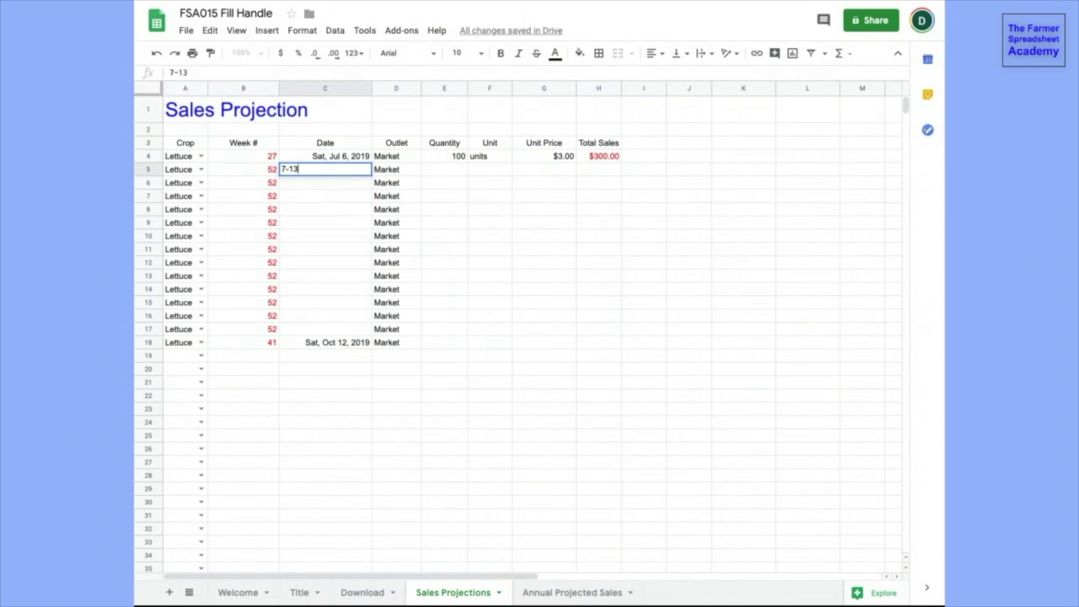
pyautogui.press('Return')
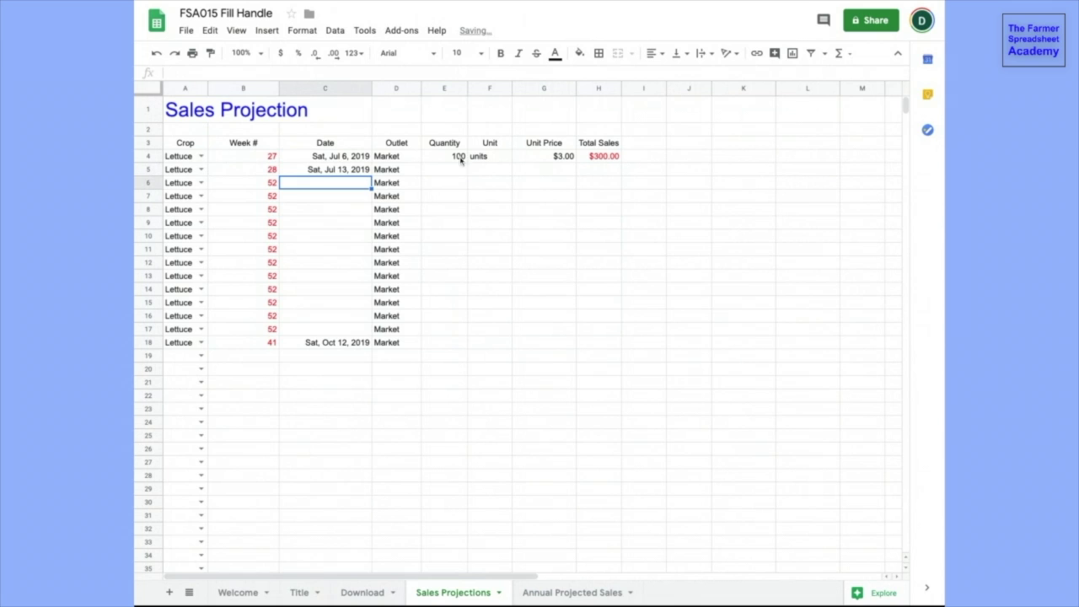
pyautogui.moveTo(458, 157); pyautogui.dragTo(622, 175)
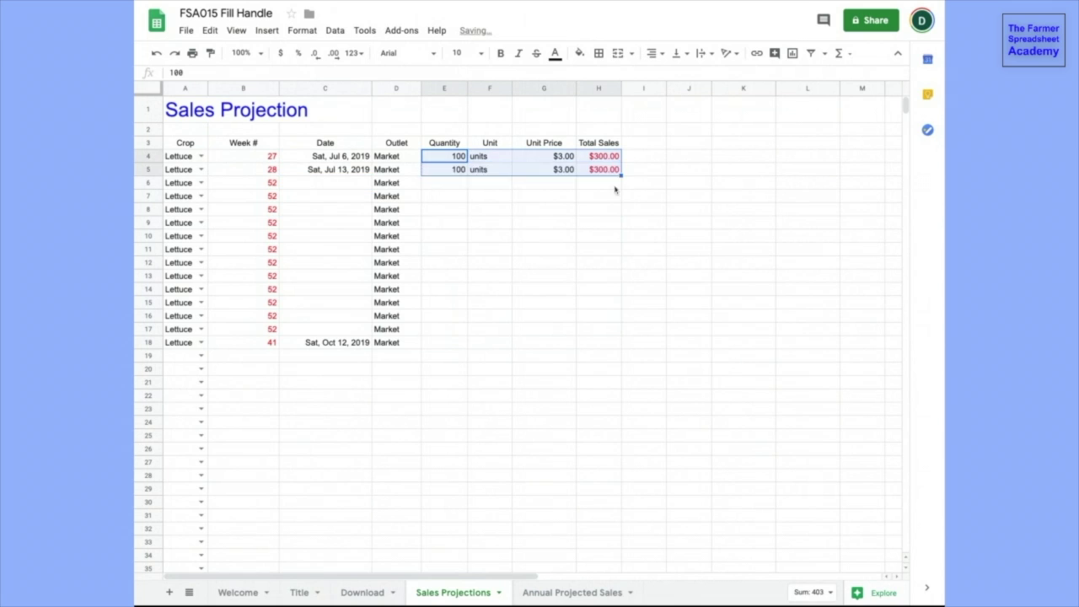
pyautogui.click(609, 197)
# - Fill the two complete lettuce rows, A4:H5, down to row 20
pyautogui.click(177, 159)
pyautogui.moveTo(177, 160); pyautogui.dragTo(380, 373)
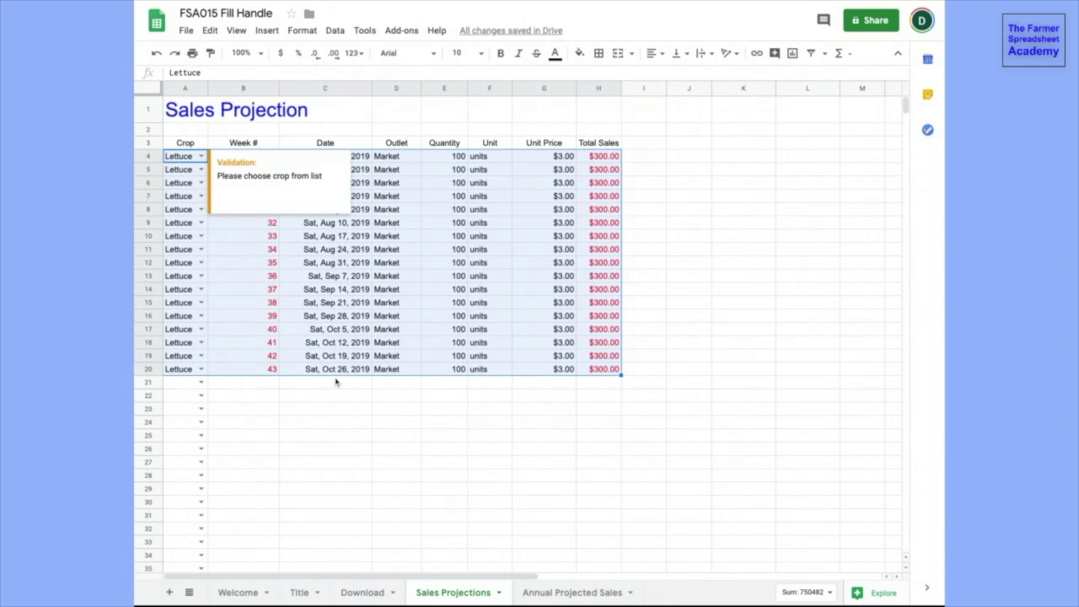
pyautogui.click(331, 411)
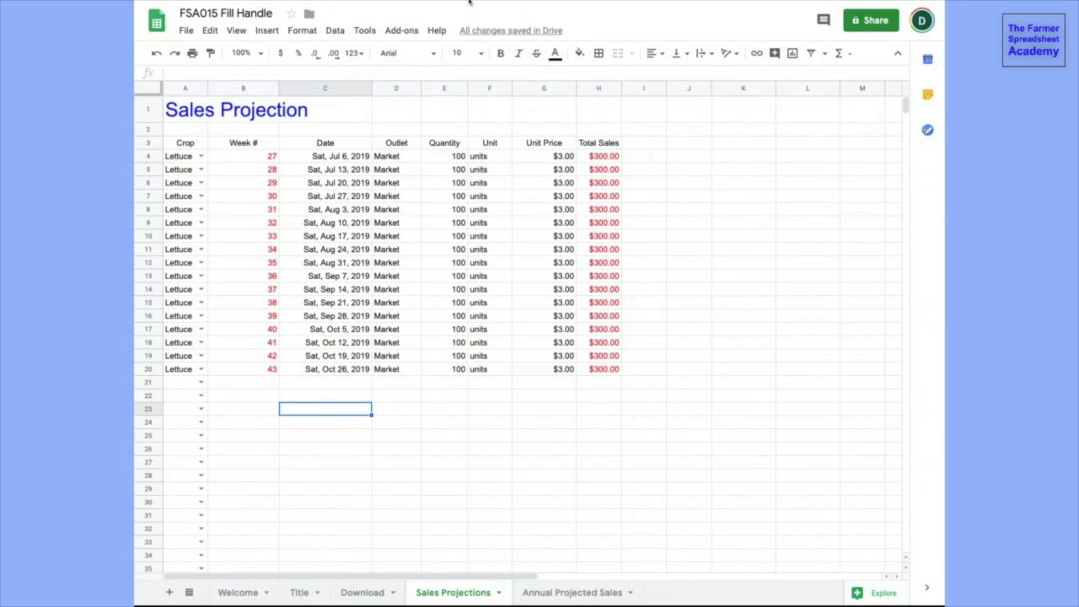
# - Check the lettuce total in the Annual Projected Sales sheet
pyautogui.click(565, 593)
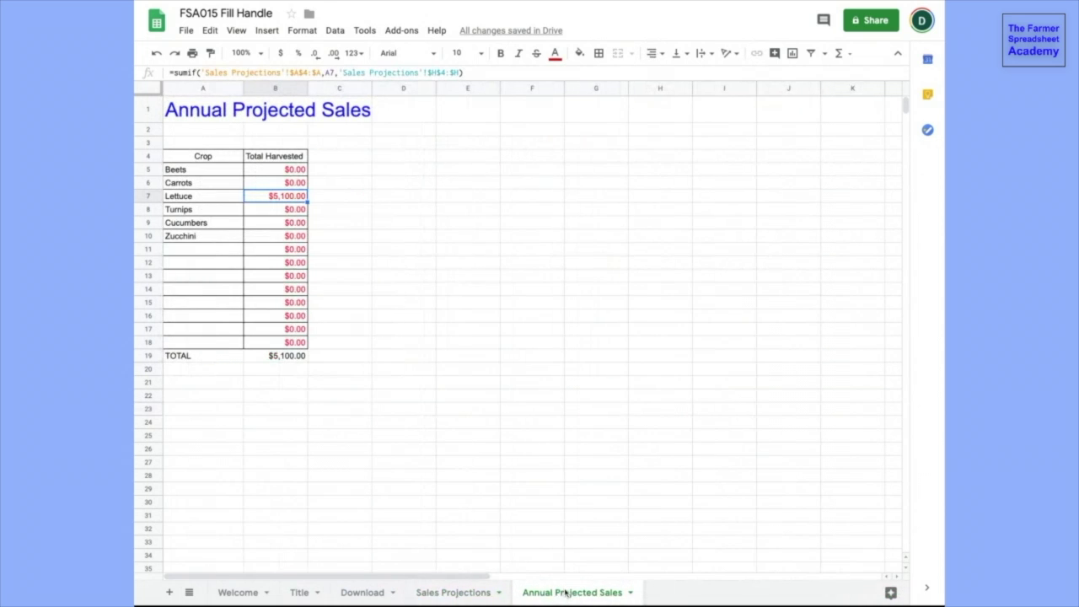
pyautogui.click(269, 240)
pyautogui.click(288, 199)
# - Start row 21 of Sales Projections with the crop Carrots, the week number formula from above and the date Jul 6, 2019
pyautogui.click(453, 593)
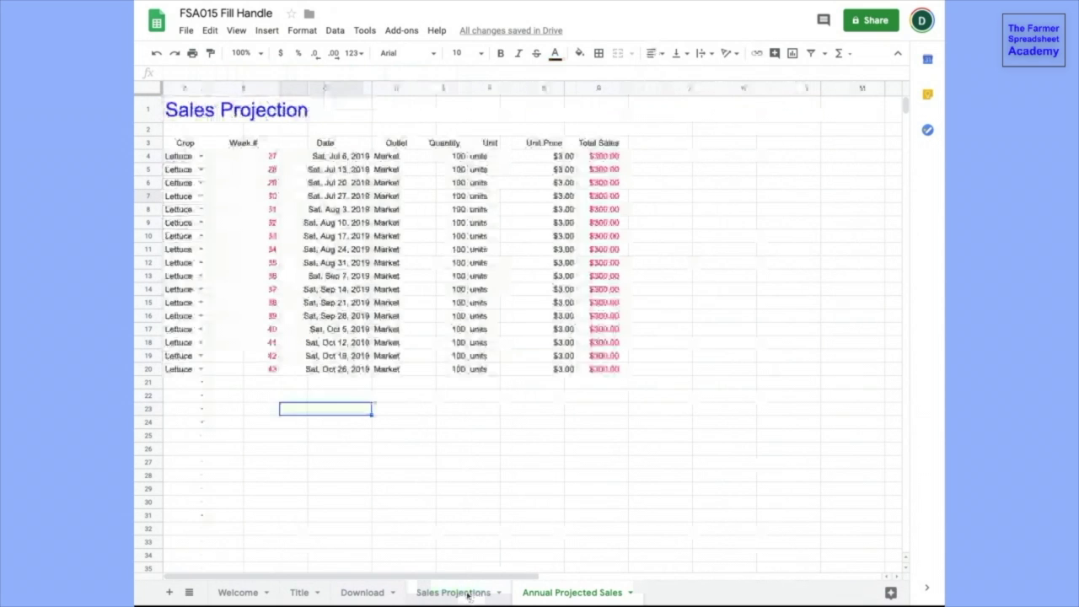
pyautogui.click(200, 382)
pyautogui.click(192, 413)
pyautogui.click(253, 370)
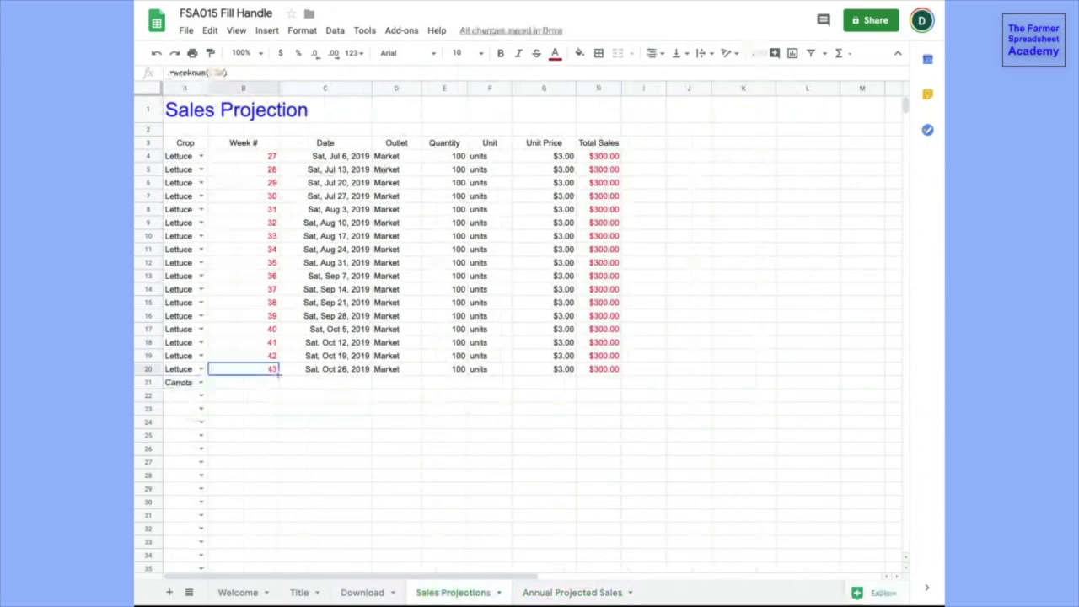
pyautogui.moveTo(279, 375); pyautogui.dragTo(280, 396)
pyautogui.click(302, 387)
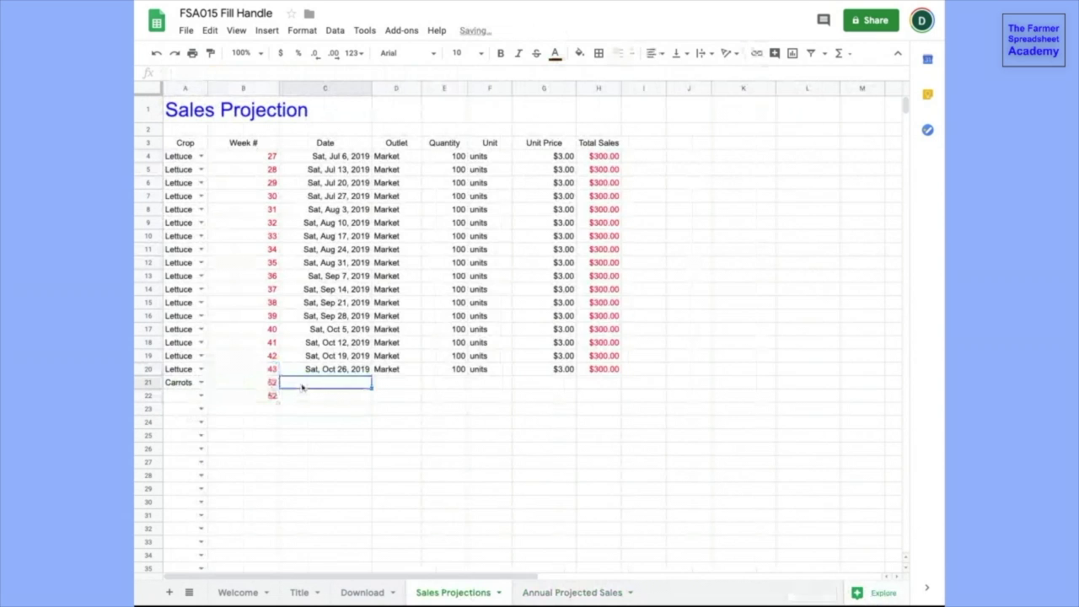
pyautogui.write('7/6/2019')
pyautogui.press('Return')
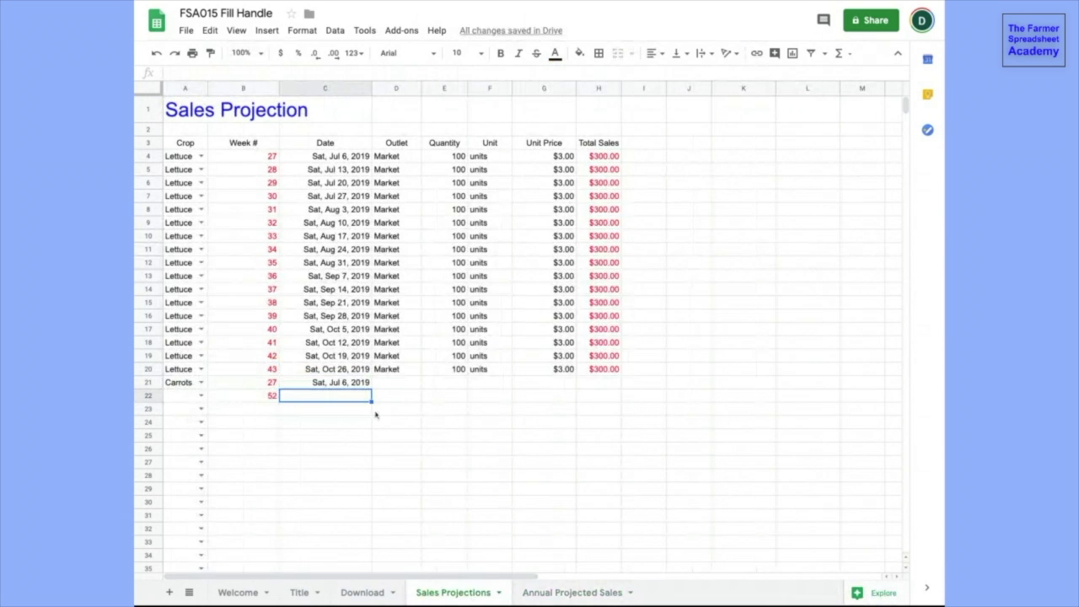
# - Fill the Market outlet from D20 into D21 and enter 125 as the carrots quantity in E21
pyautogui.press('Up')
pyautogui.press('Up')
pyautogui.click(396, 371)
pyautogui.moveTo(420, 376); pyautogui.dragTo(450, 388)
pyautogui.click(450, 384)
pyautogui.write('125')
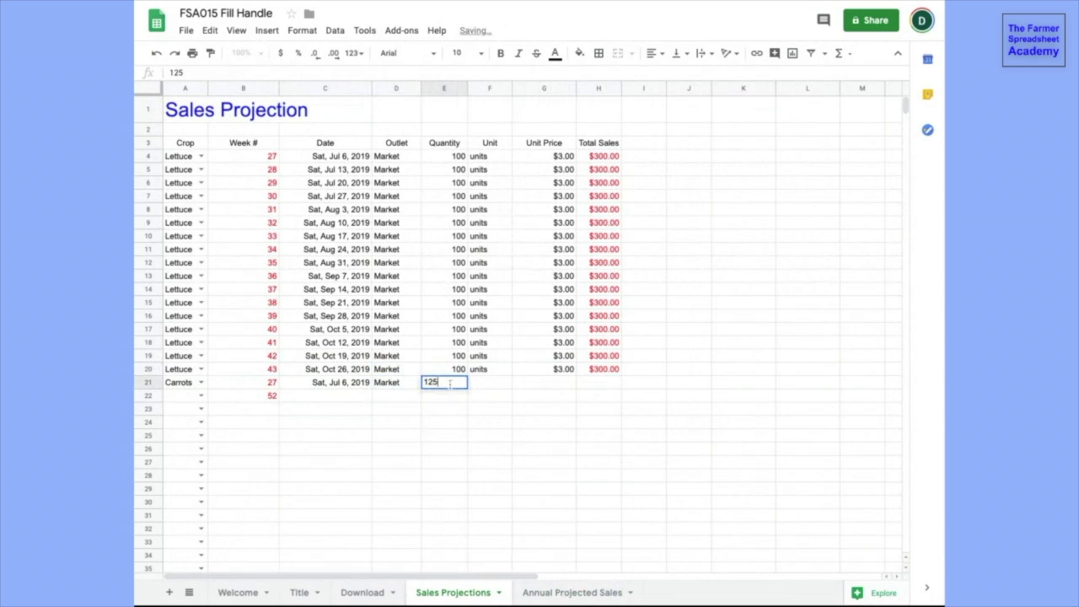
pyautogui.press('Return')
# - Set the carrots unit to bunch and the unit price to 4, and fill the total sales formula from H20 into H21
pyautogui.click(489, 382)
pyautogui.write('bunch')
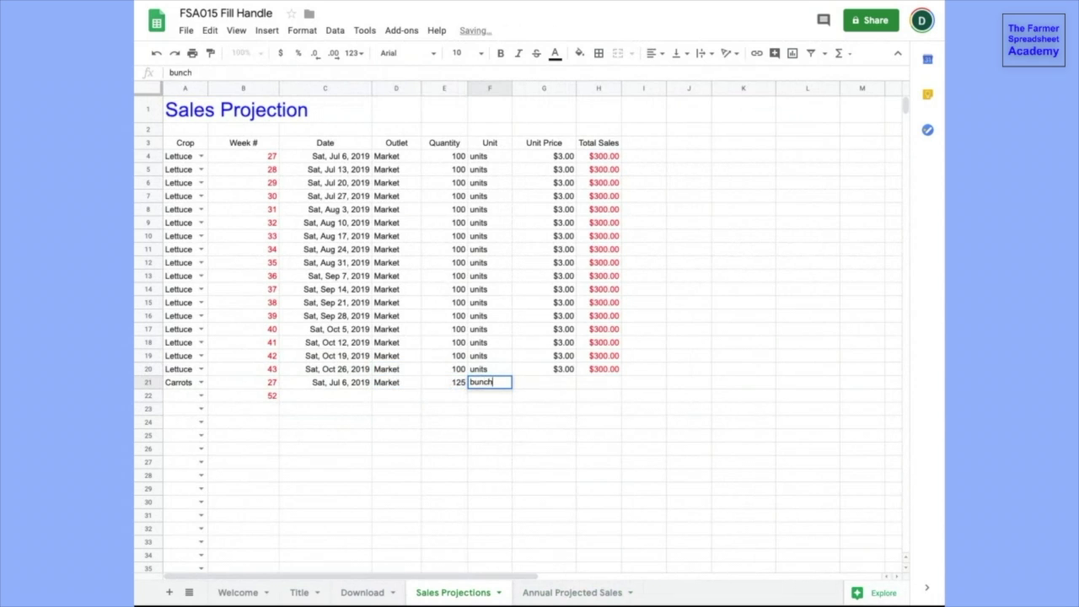
pyautogui.press('Tab')
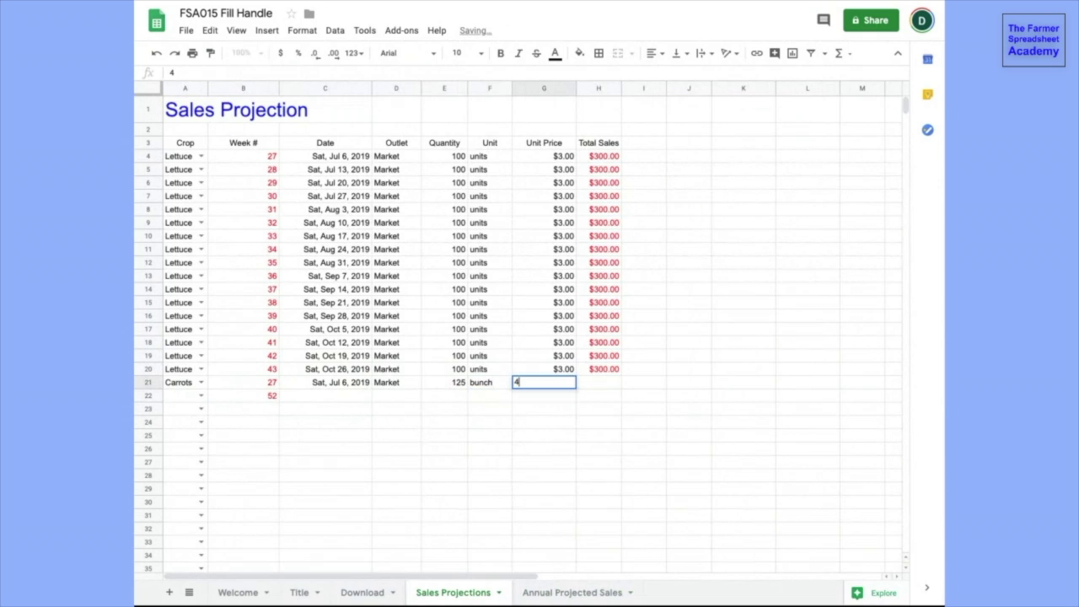
pyautogui.press('Return')
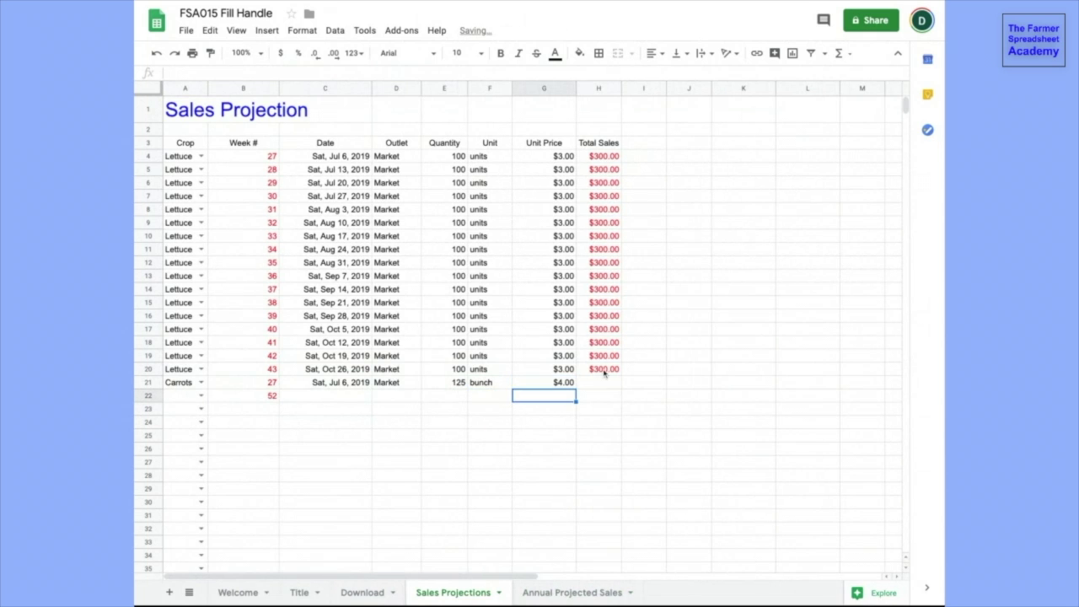
pyautogui.click(603, 373)
pyautogui.moveTo(622, 377); pyautogui.dragTo(620, 384)
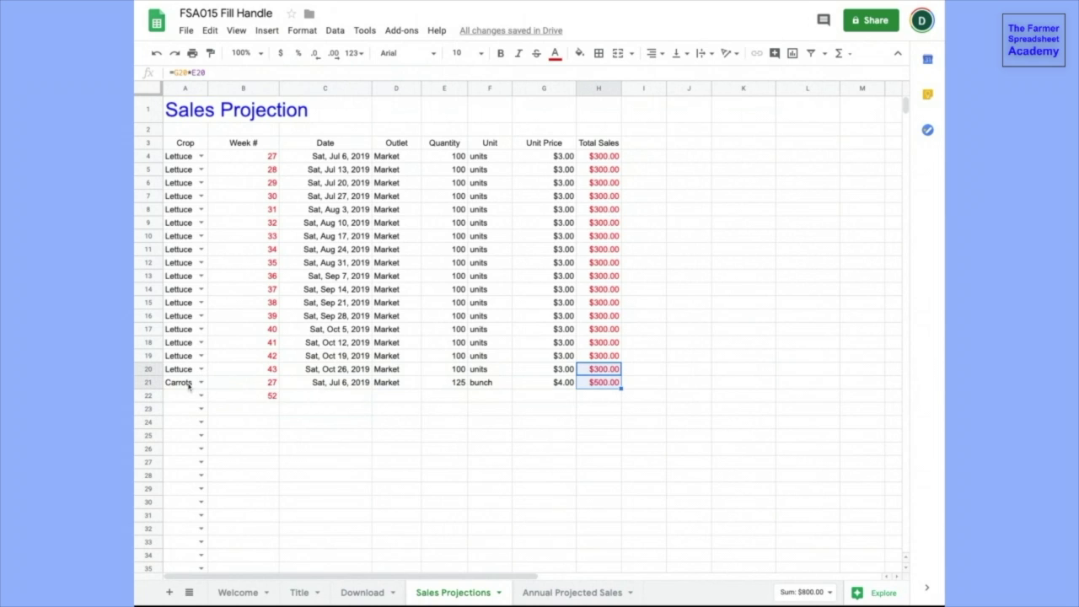
# - Fill the carrots row from row 21 into row 22 and set the date in C22 to 7-13
pyautogui.moveTo(179, 382); pyautogui.dragTo(622, 398)
pyautogui.click(345, 402)
pyautogui.write('7/13')
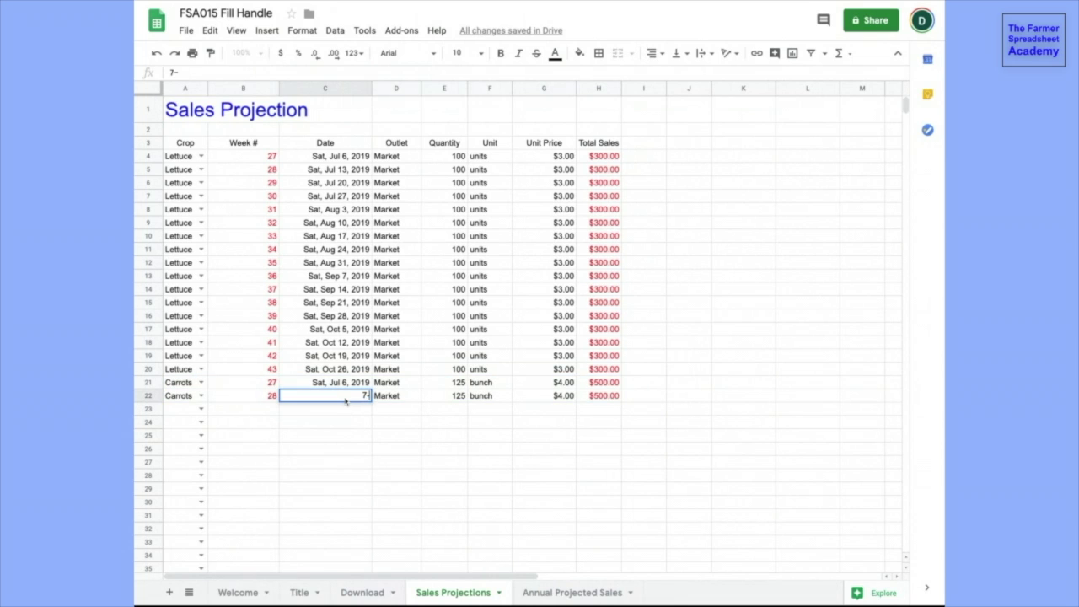
pyautogui.press('Return')
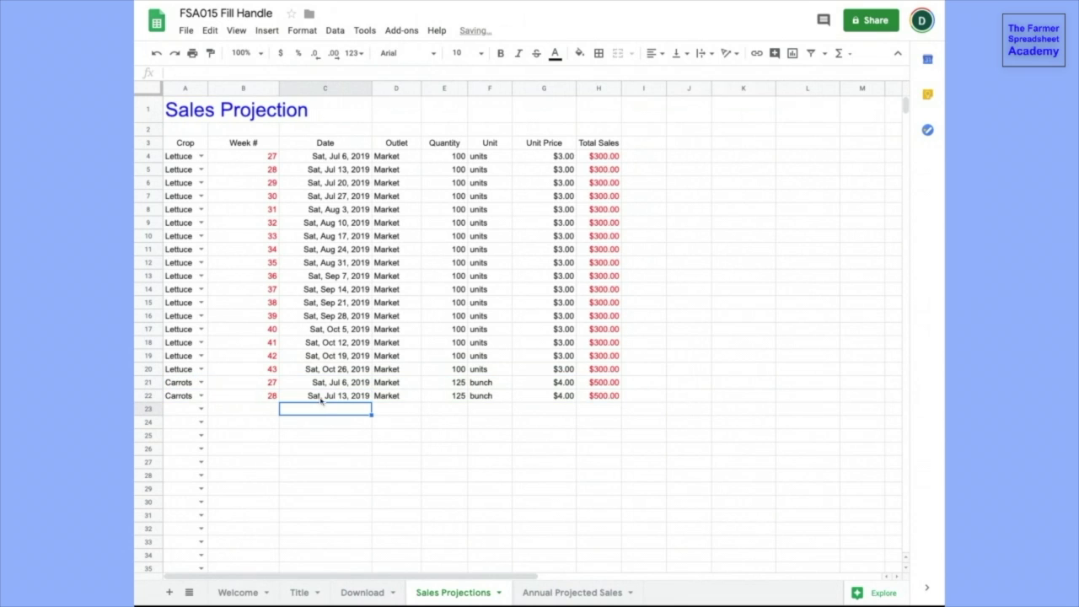
# - Fill the two carrots rows from A21:H22 down to row 41, and clear rows 38 to 41
pyautogui.moveTo(179, 382); pyautogui.dragTo(622, 570)
pyautogui.moveTo(621, 401); pyautogui.dragTo(621, 543)
pyautogui.click(493, 501)
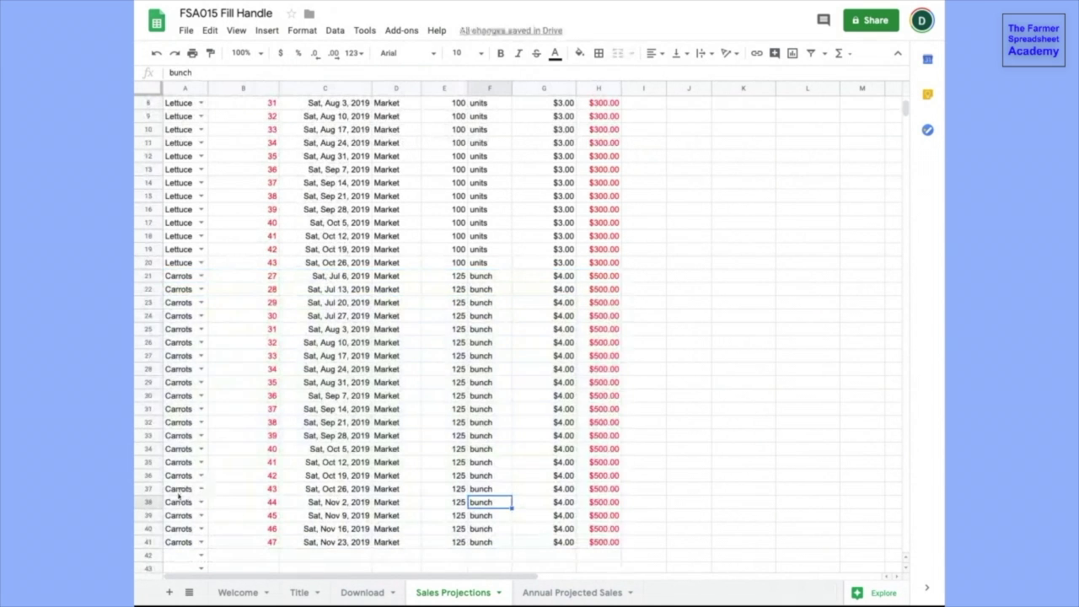
pyautogui.moveTo(147, 502); pyautogui.dragTo(147, 542)
pyautogui.press('Delete')
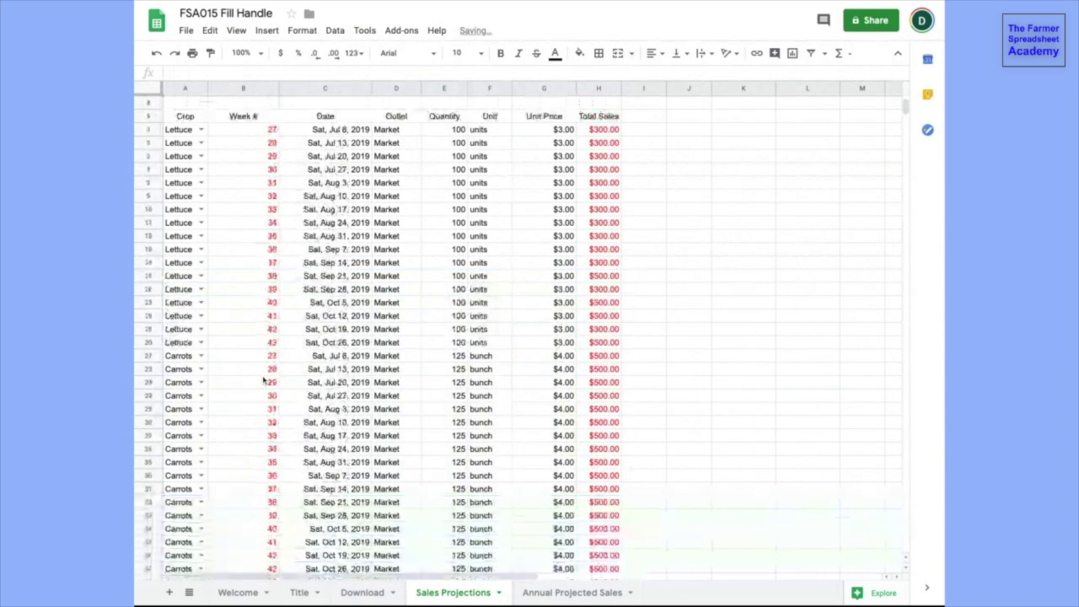
# - Check the carrots, lettuce and overall totals in the Annual Projected Sales sheet, and return to Sales Projections
pyautogui.click(566, 592)
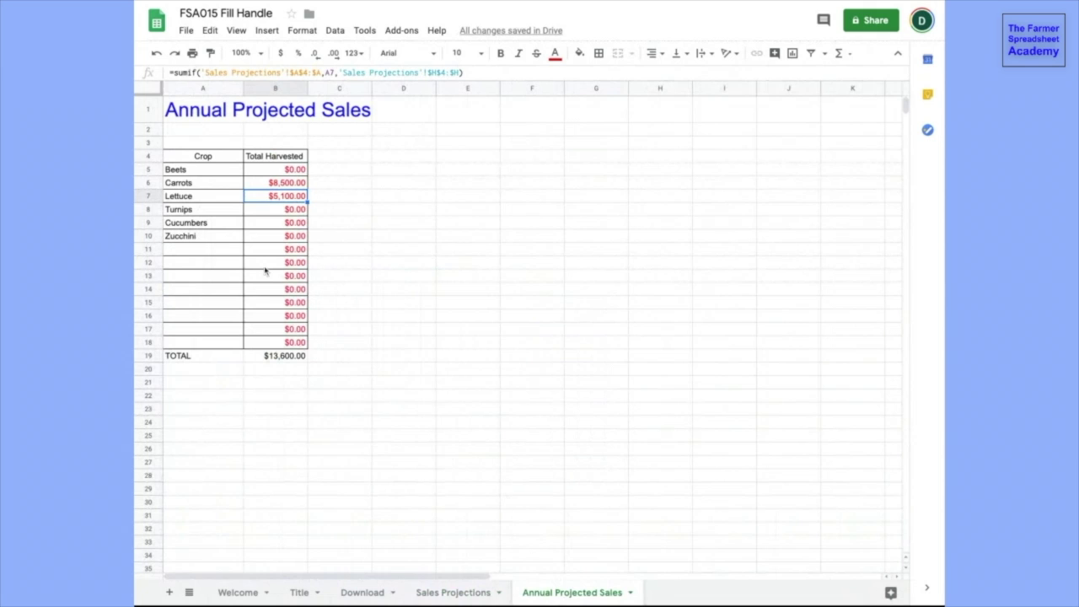
pyautogui.click(287, 184)
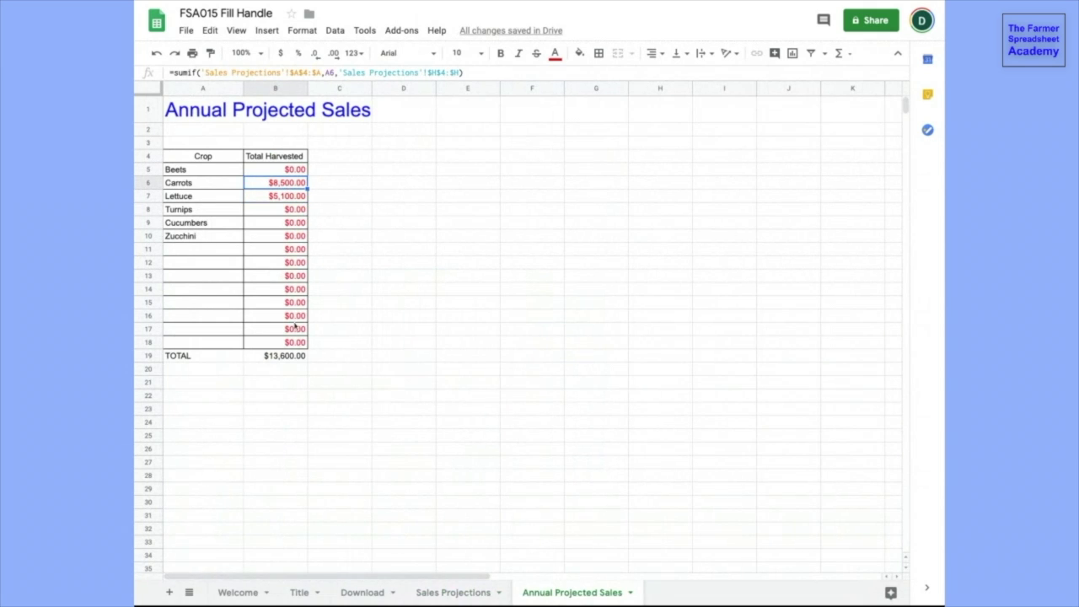
pyautogui.click(292, 358)
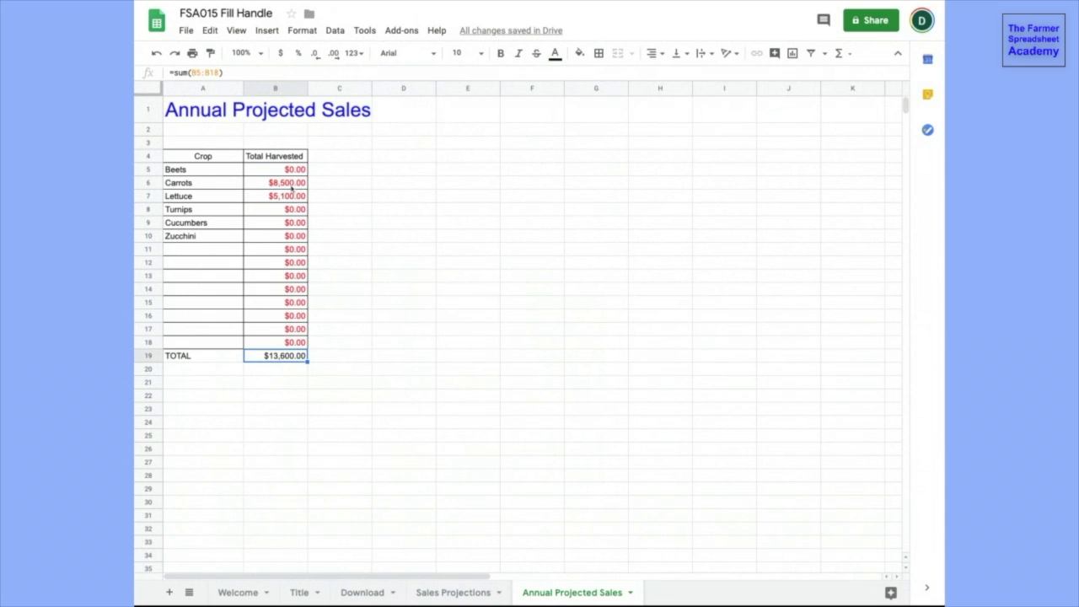
pyautogui.moveTo(292, 189); pyautogui.dragTo(292, 197)
pyautogui.hotkey('ctrl', 'shift', 'pageup')
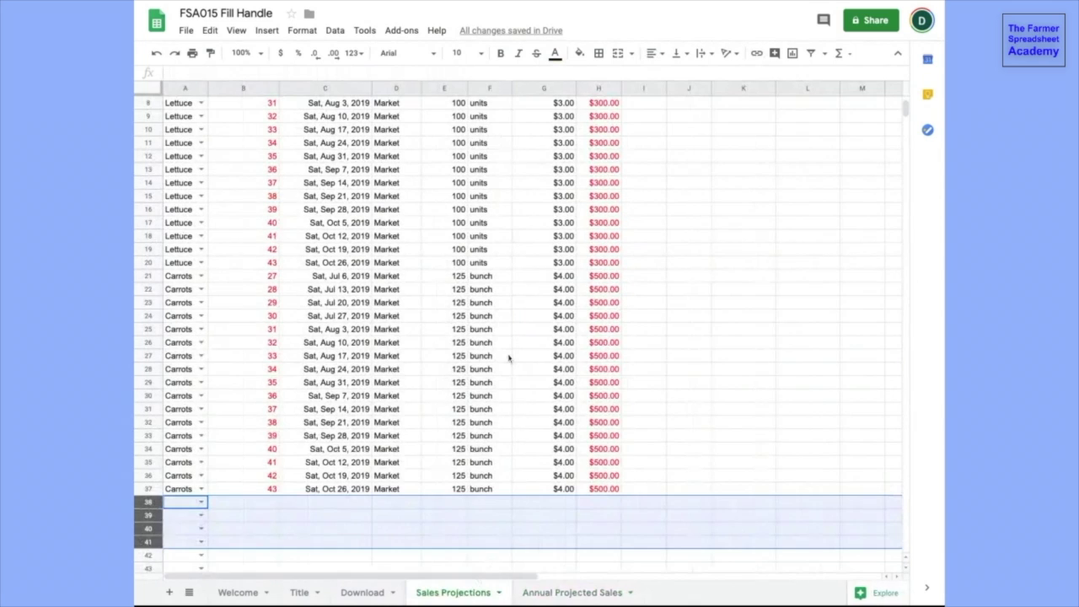